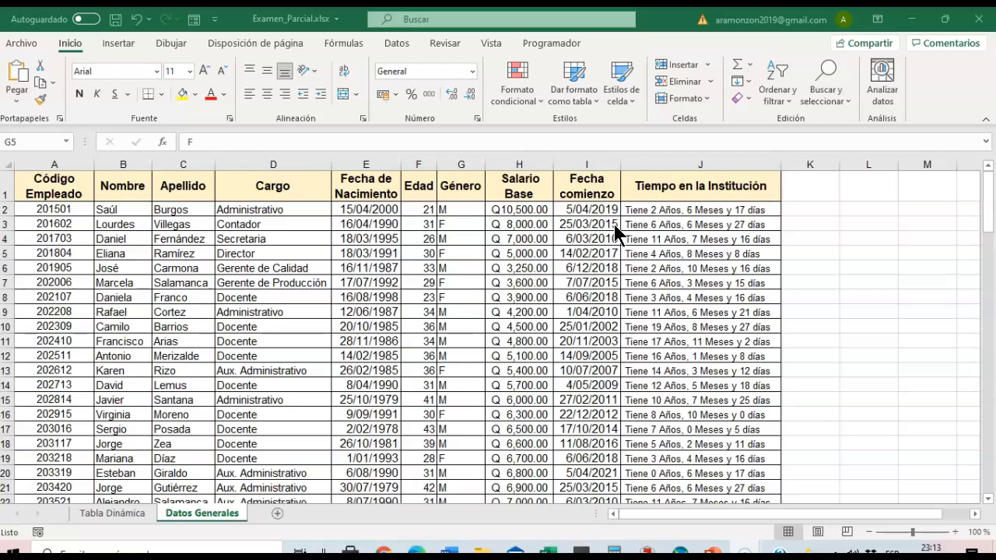
click(606, 241)
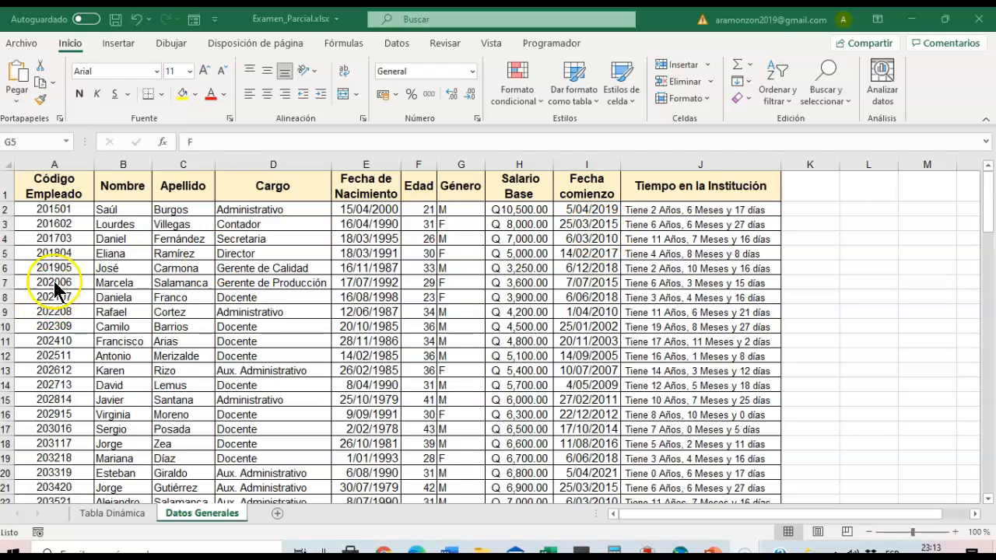
key(F2)
click(59, 183)
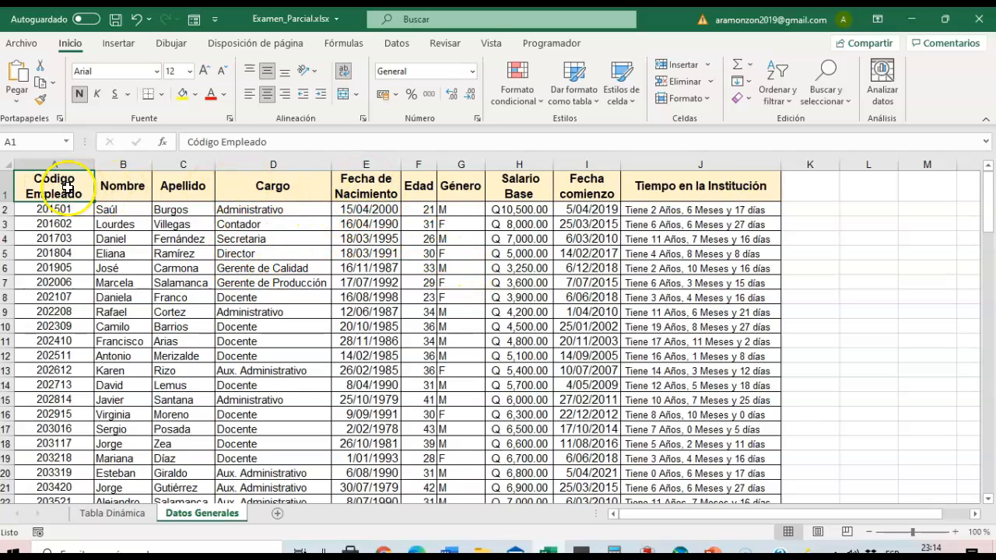
click(374, 271)
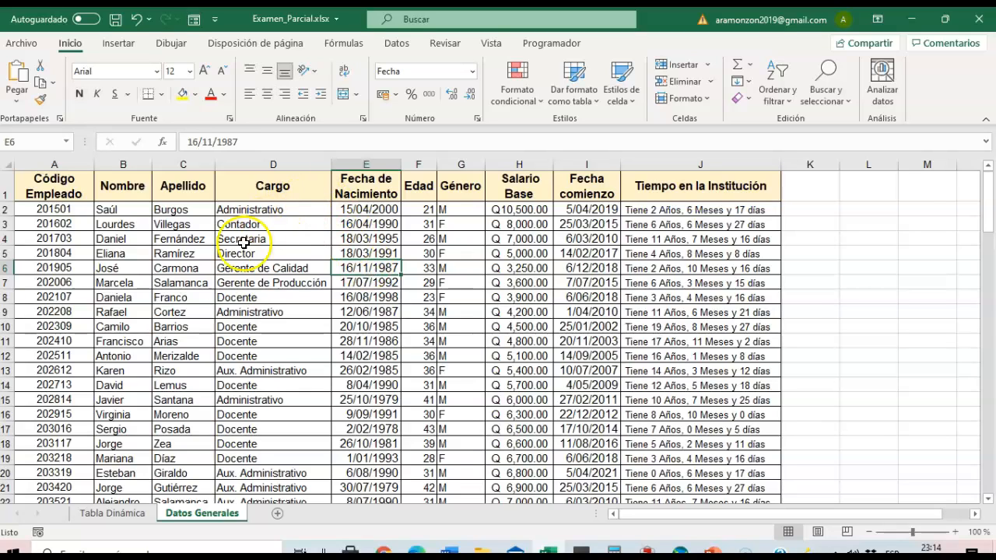
click(591, 338)
click(273, 327)
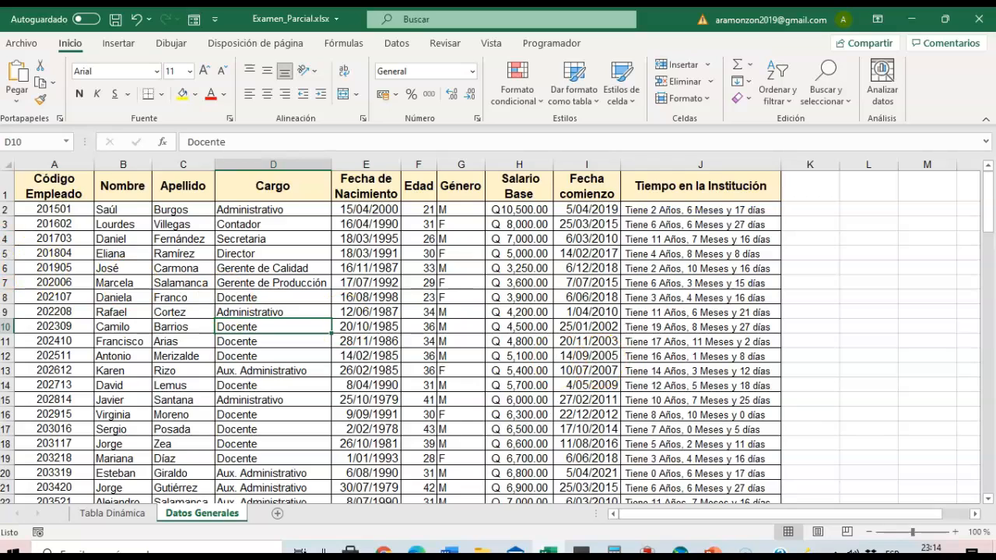
click(60, 186)
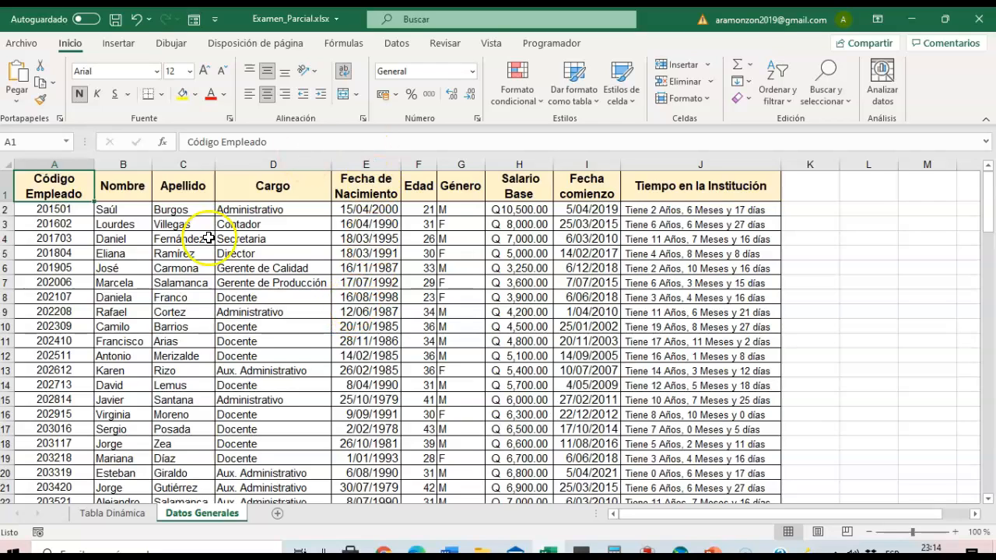
- Create a pivot table from the range 'Datos Generales'!$A$1:$J$115 on a new worksheet
click(253, 299)
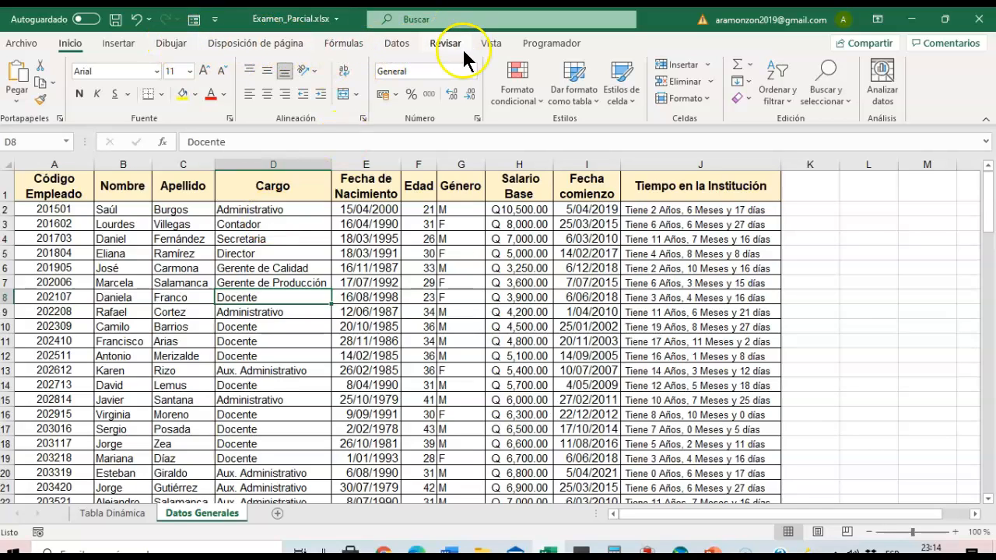
click(125, 42)
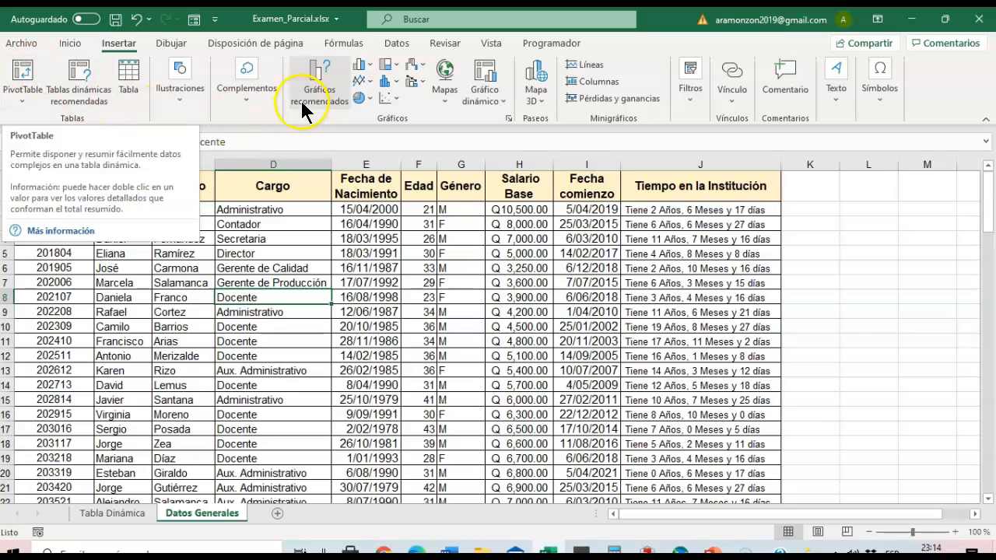
click(22, 99)
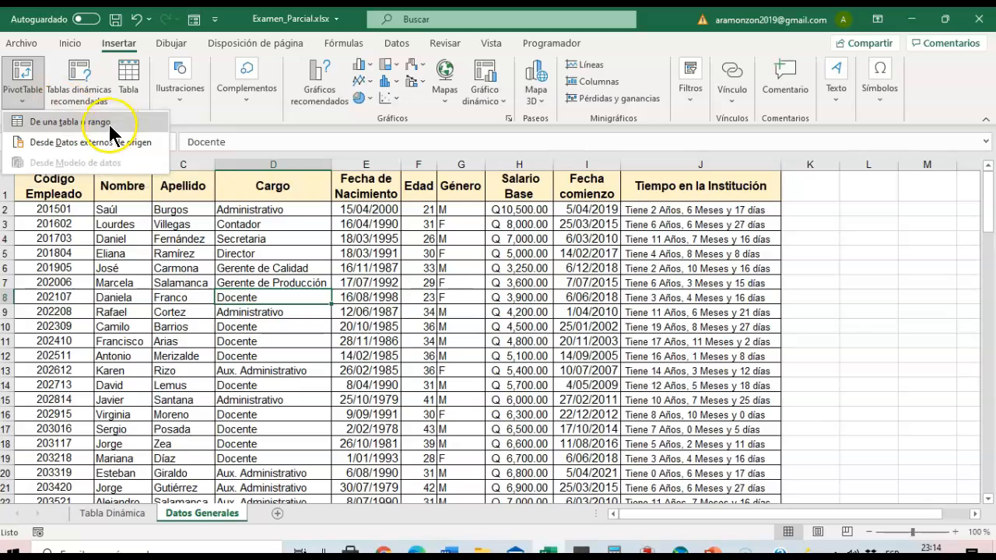
click(71, 122)
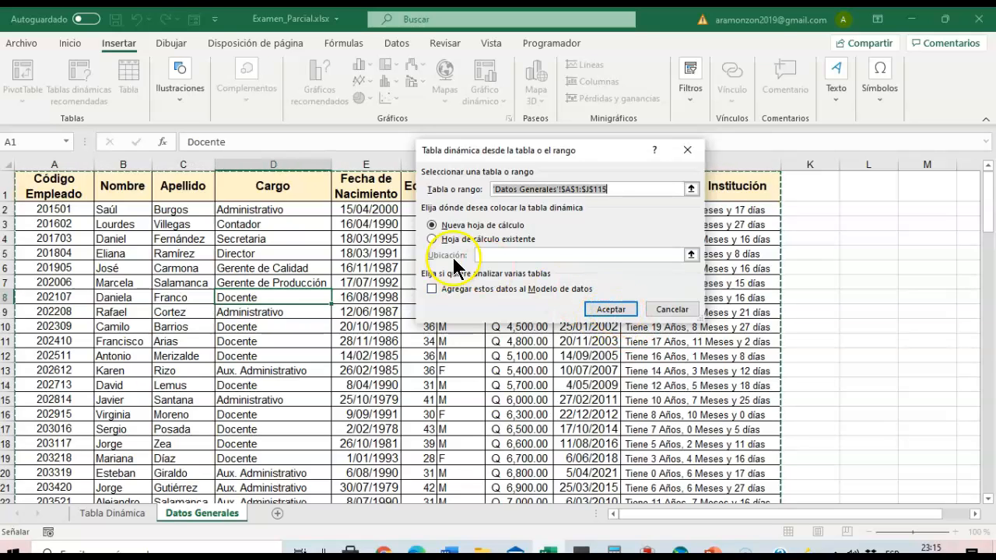
click(612, 309)
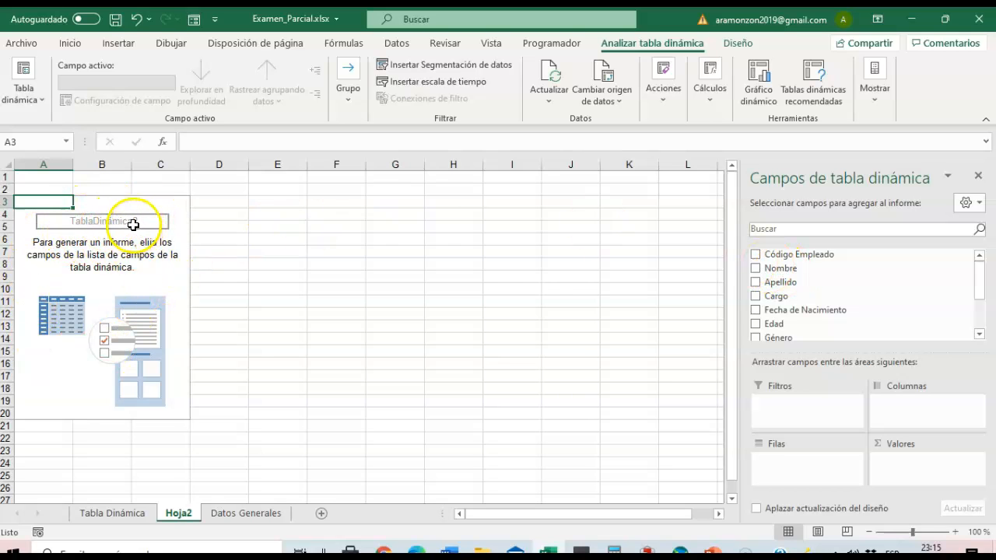
- Try Cargo followed by Género as the pivot table's row fields
click(117, 513)
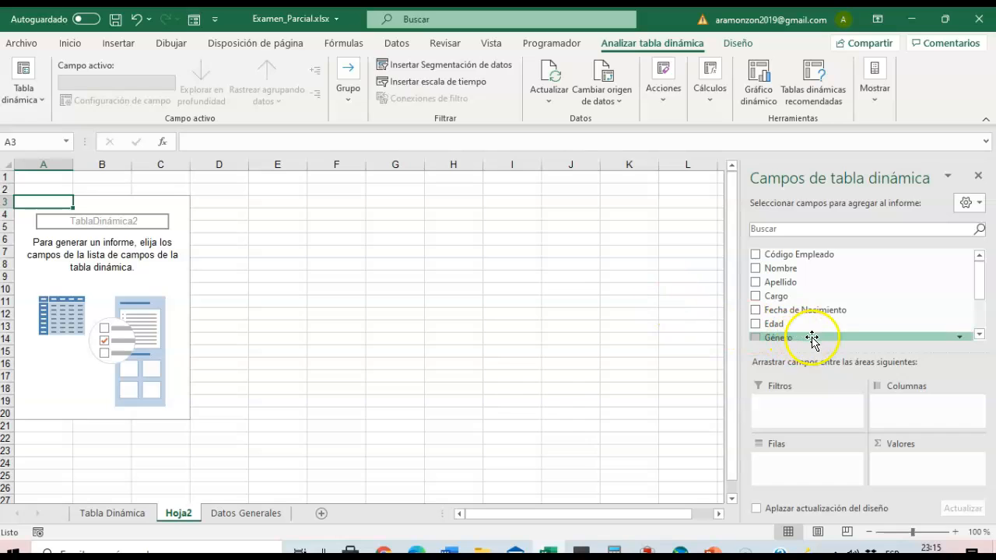
scroll(797, 331, down, 1)
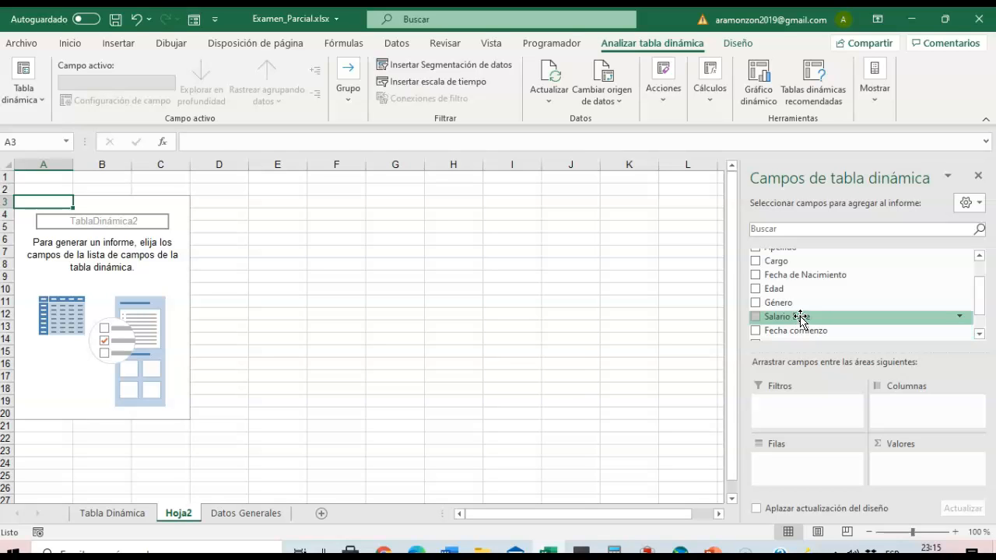
click(755, 262)
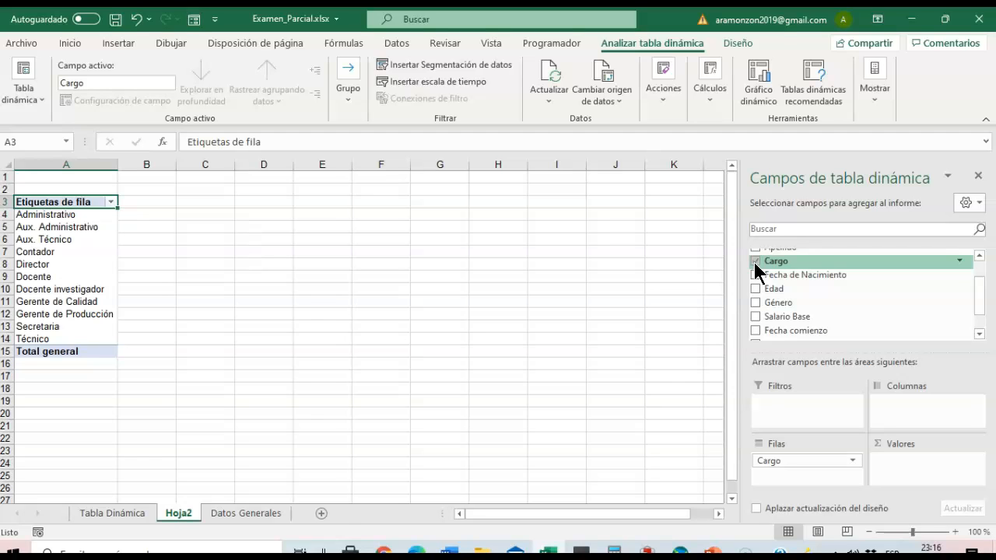
click(765, 266)
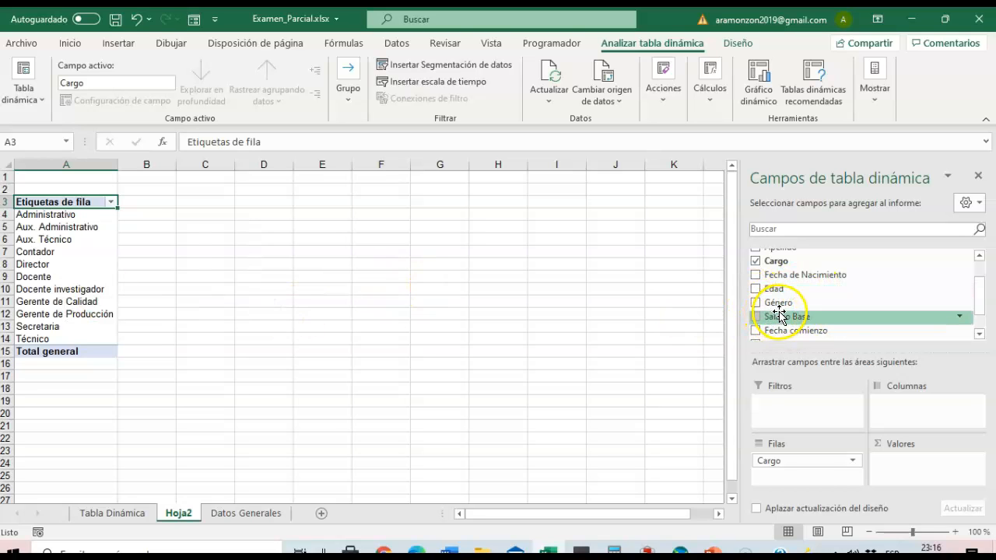
click(754, 303)
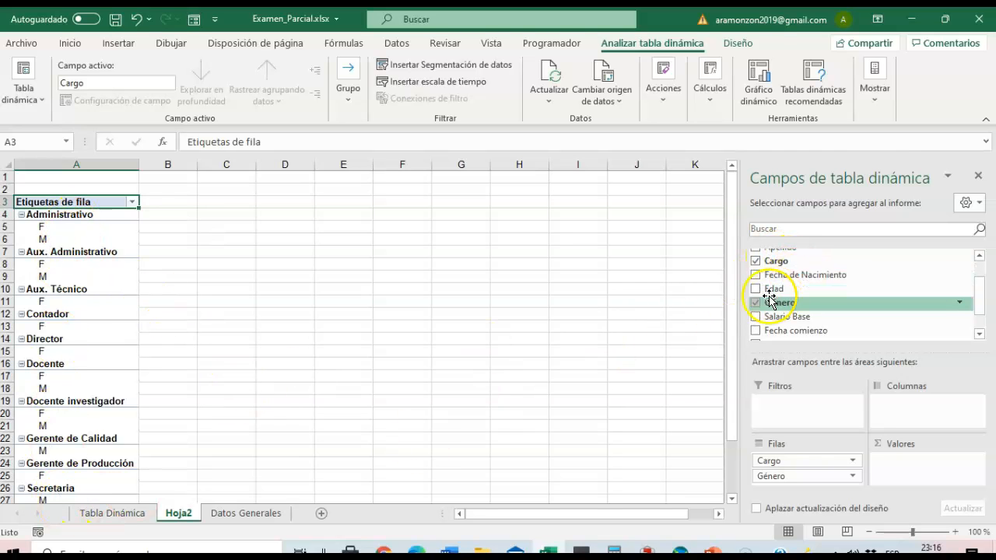
- Try nesting Cargo under Género in the pivot table's rows, and clear both fields from the layout
click(755, 261)
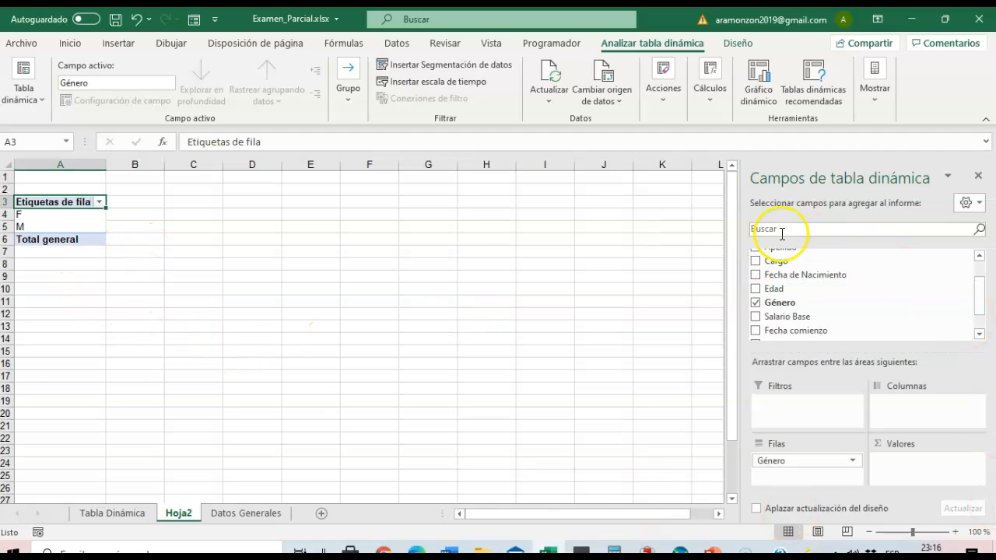
click(757, 261)
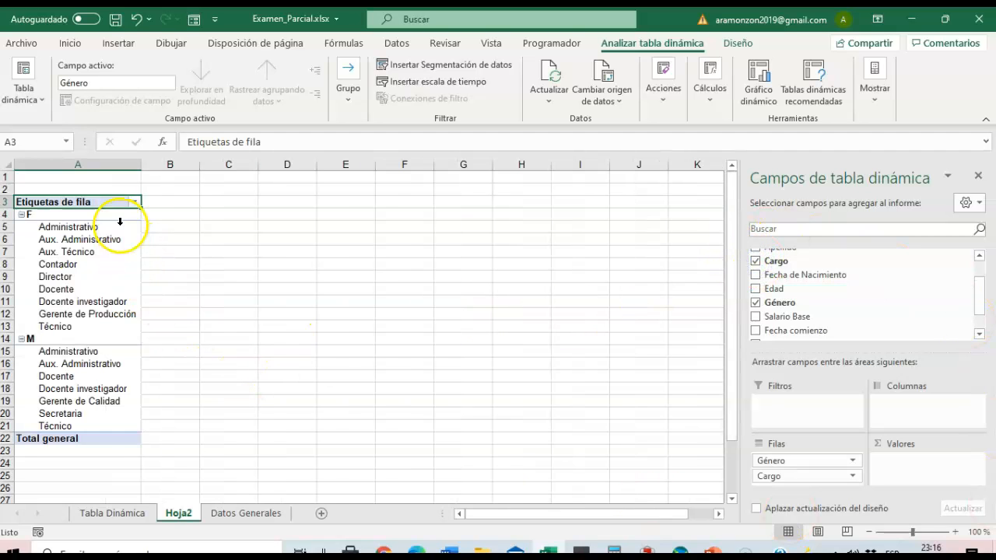
click(755, 303)
click(754, 261)
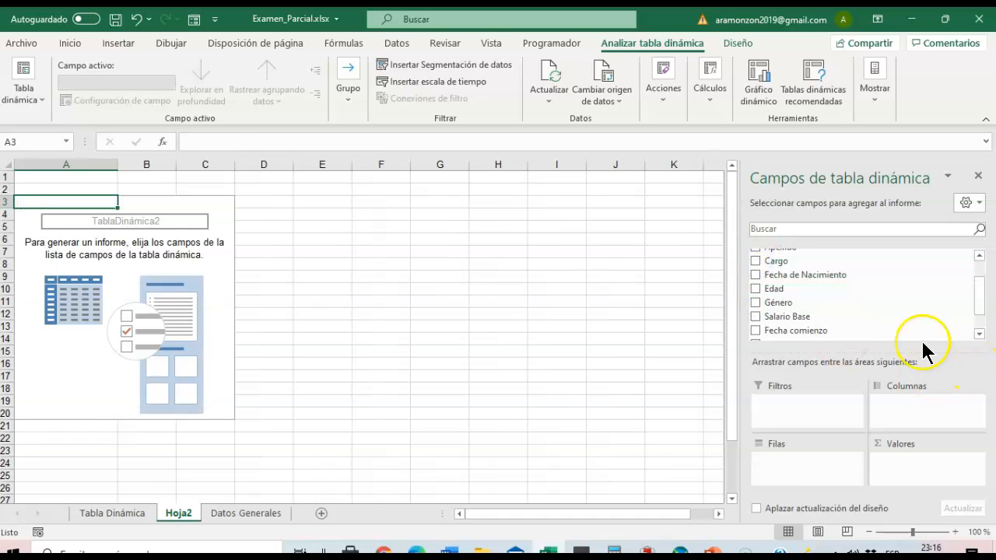
- Build the pivot table with Género and nested Cargo as row fields and Edad as the value field
click(754, 303)
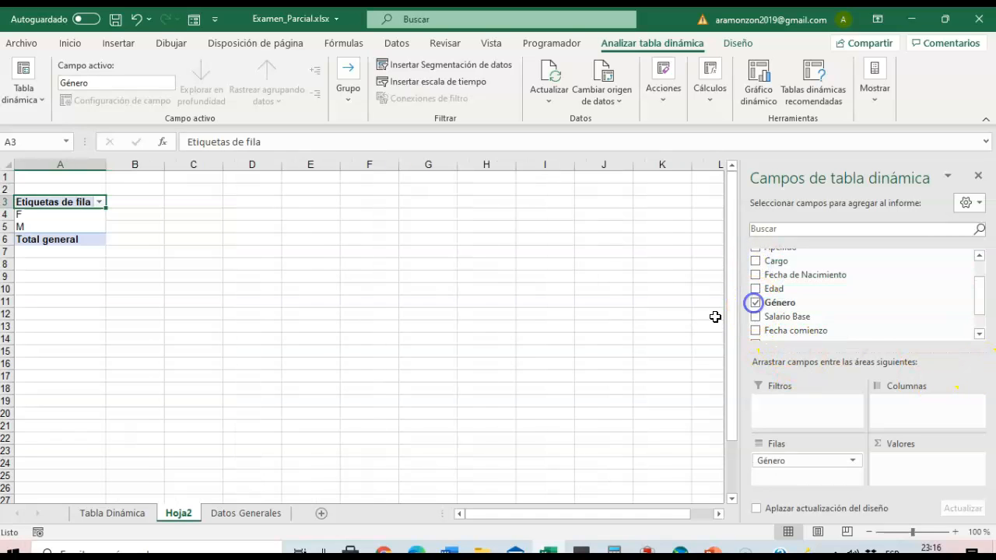
click(754, 260)
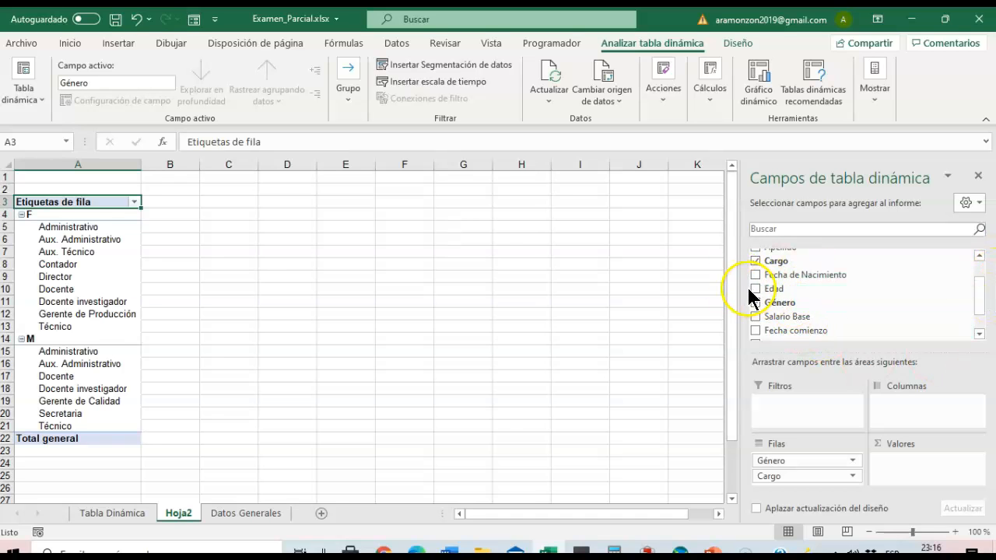
click(755, 288)
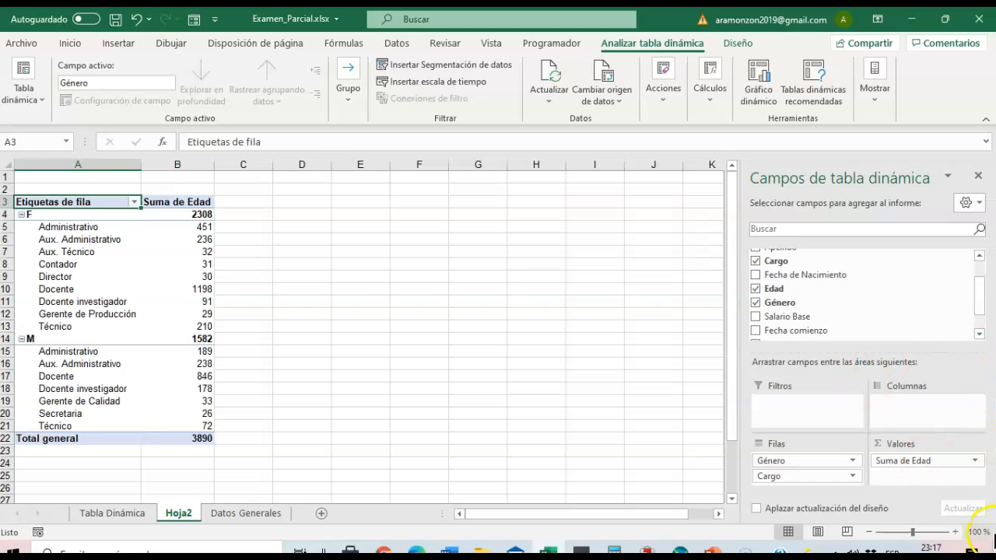
- Change the Edad value field's summary calculation to Promedio
click(910, 463)
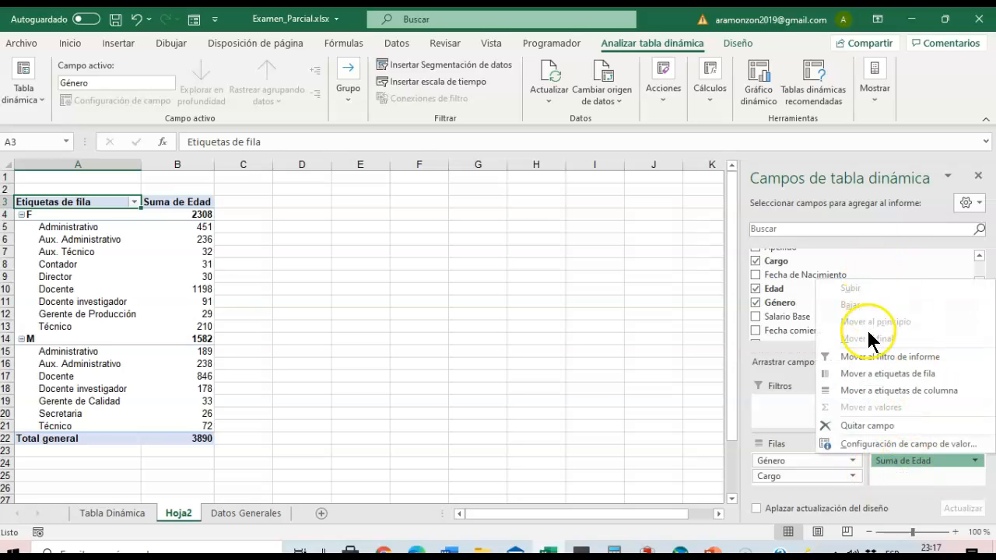
click(934, 445)
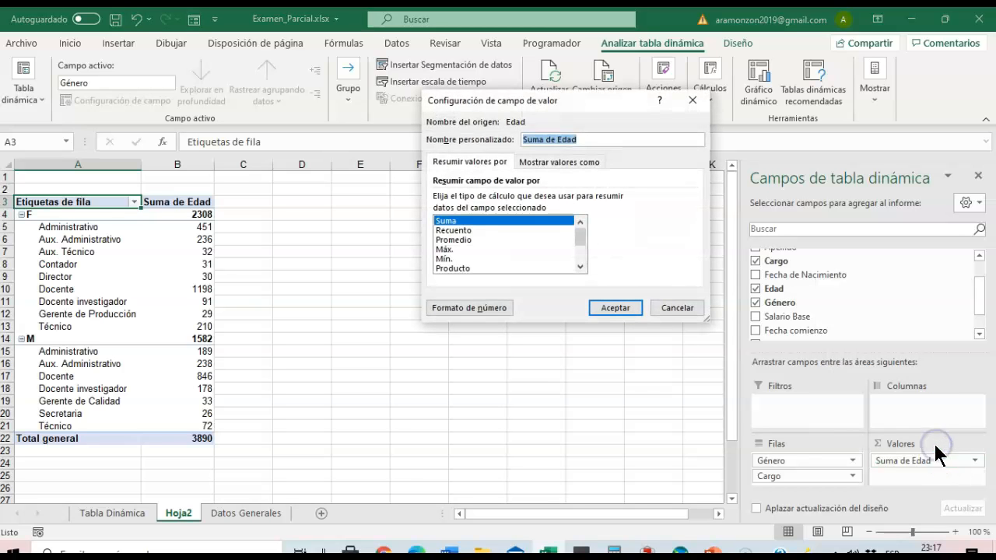
click(580, 267)
click(581, 267)
click(580, 221)
click(581, 222)
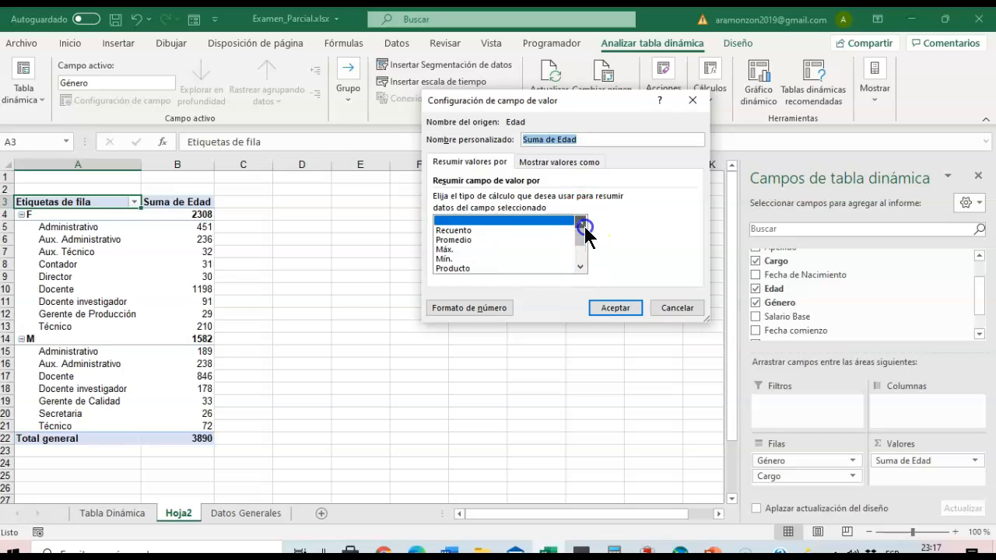
click(486, 240)
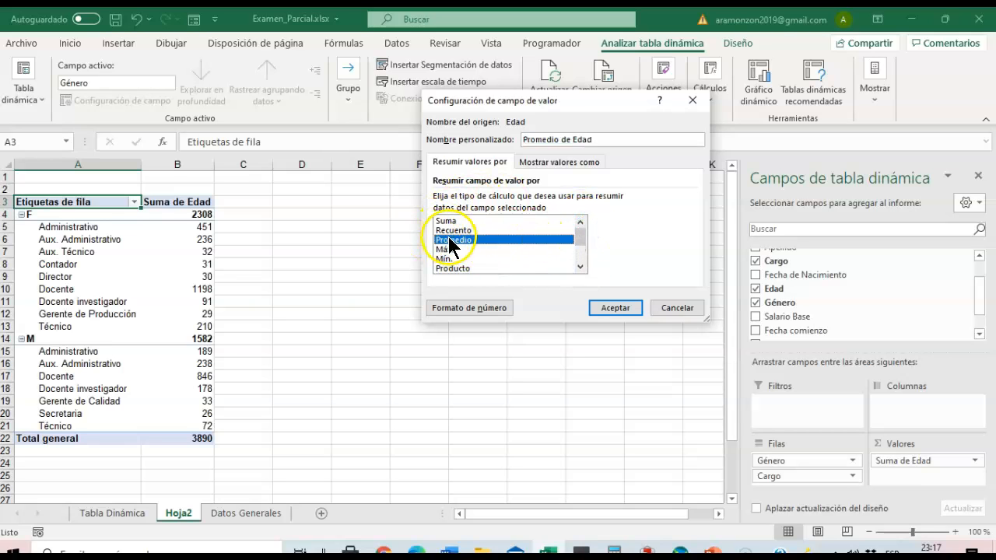
click(631, 310)
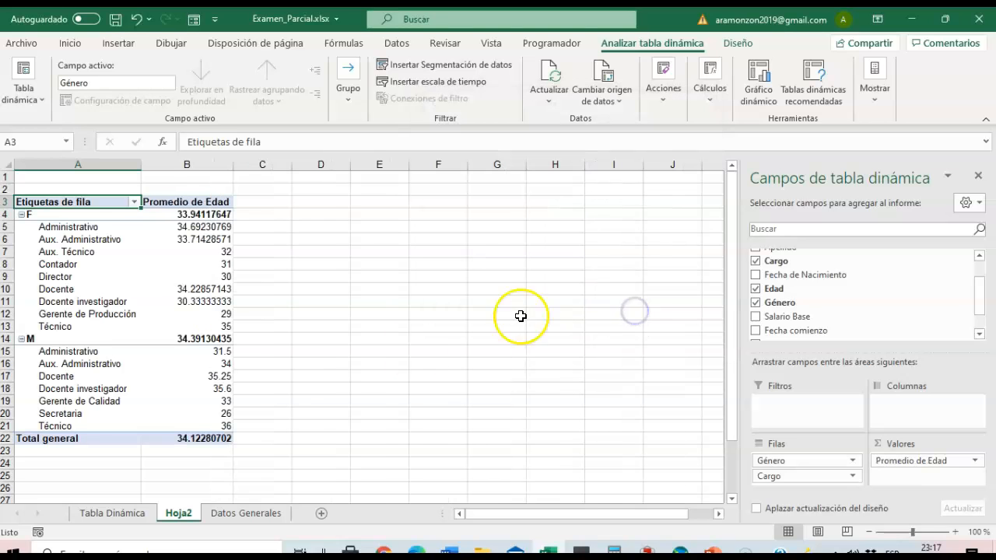
- Display the average ages in B4:B22 with no decimal places
drag(207, 215, 181, 438)
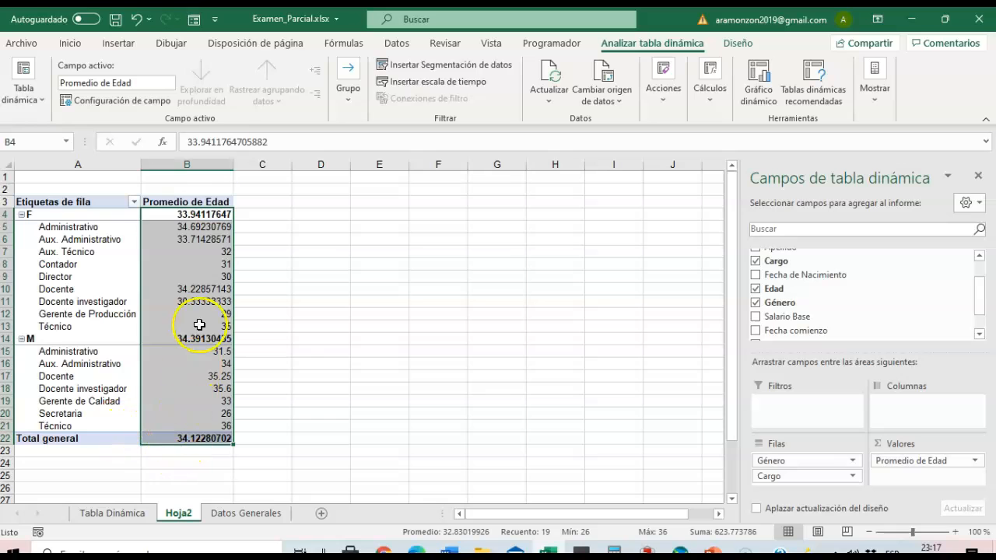
click(70, 42)
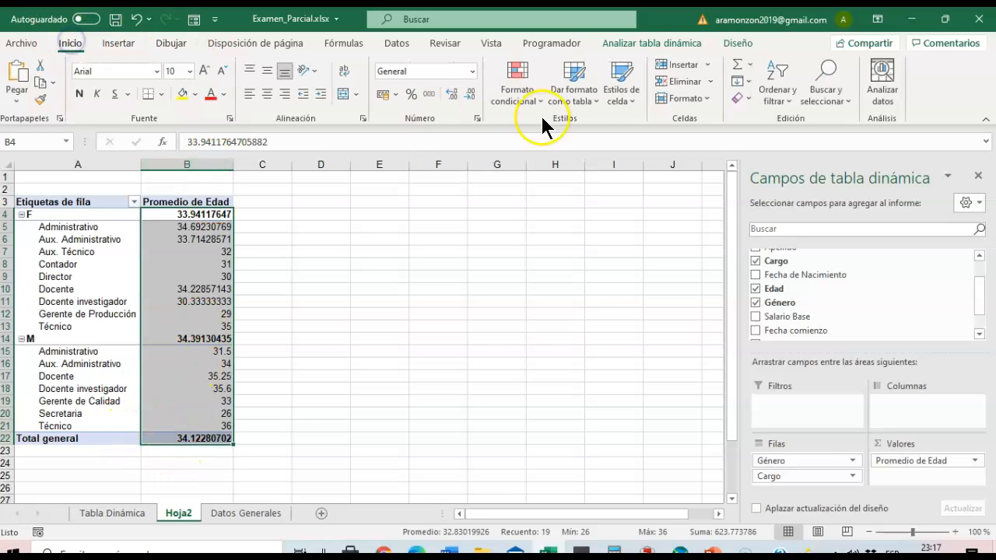
click(471, 95)
click(473, 96)
click(473, 95)
click(473, 95)
click(473, 95)
click(473, 95)
click(473, 95)
click(473, 95)
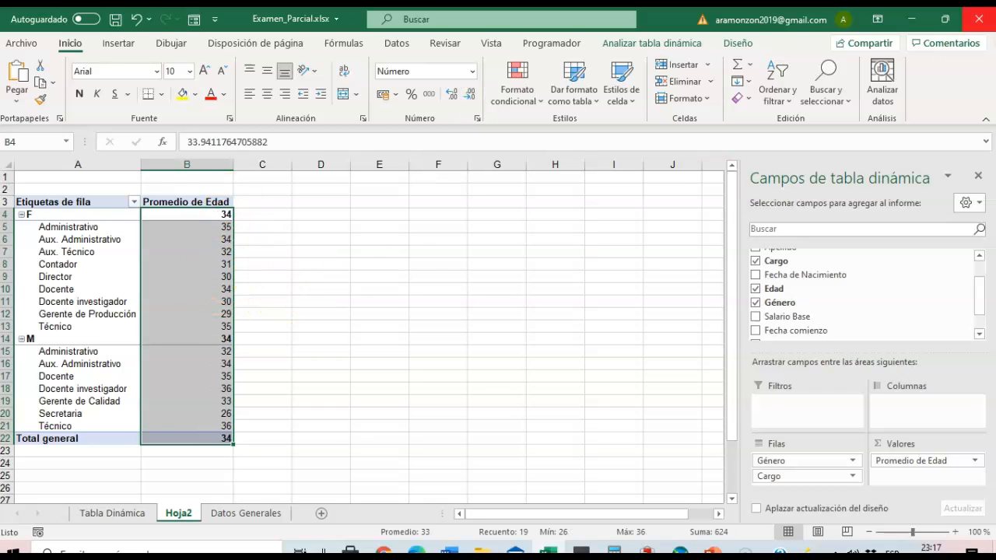
- Centre the average ages in B4:B22 horizontally and vertically
click(266, 93)
click(266, 71)
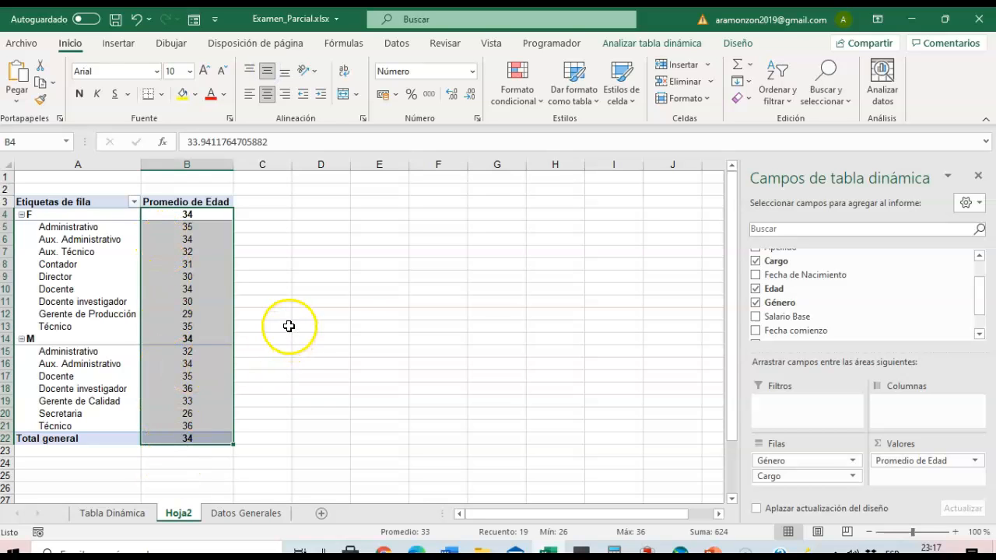
click(380, 339)
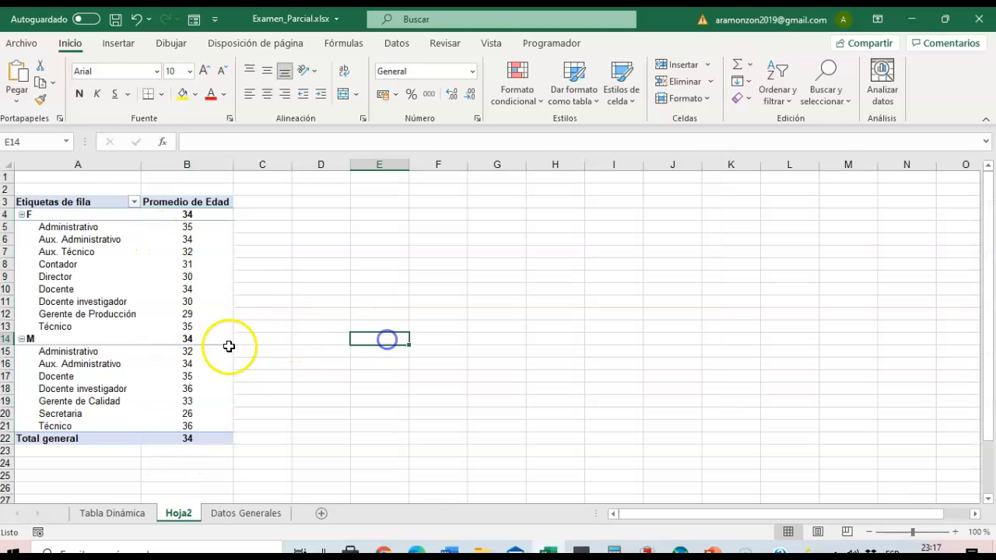
- Highlight the F group row of the pivot table, A4:B4, with a yellow fill
click(35, 214)
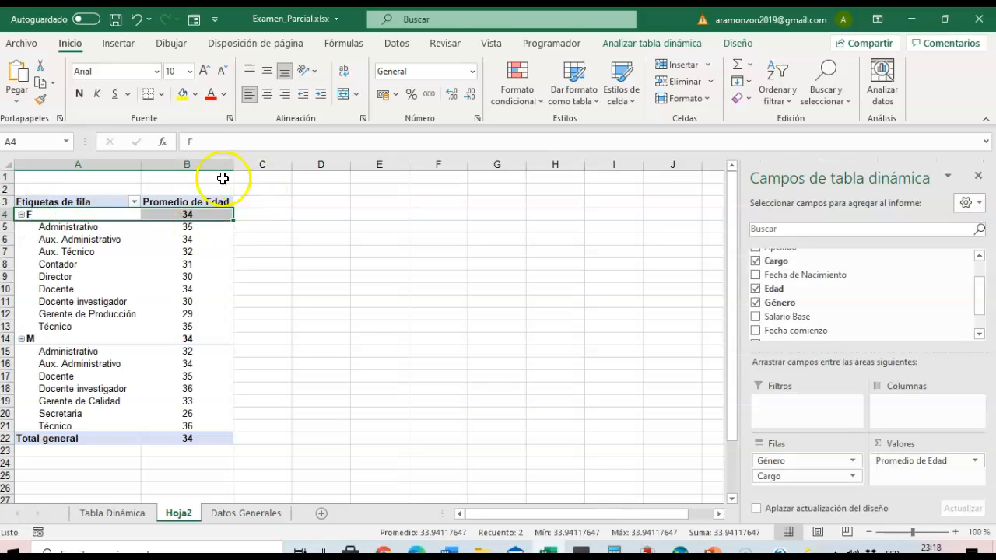
click(180, 94)
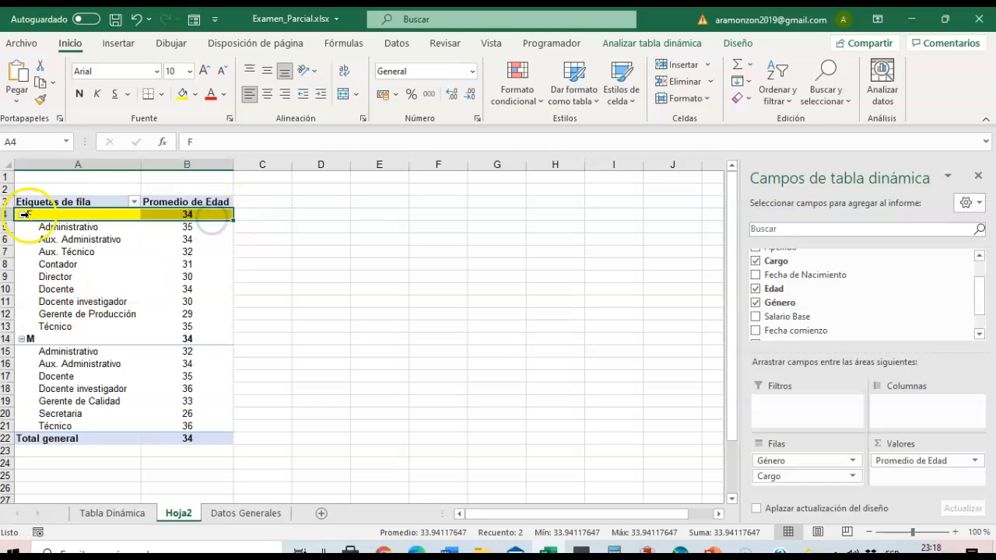
click(188, 225)
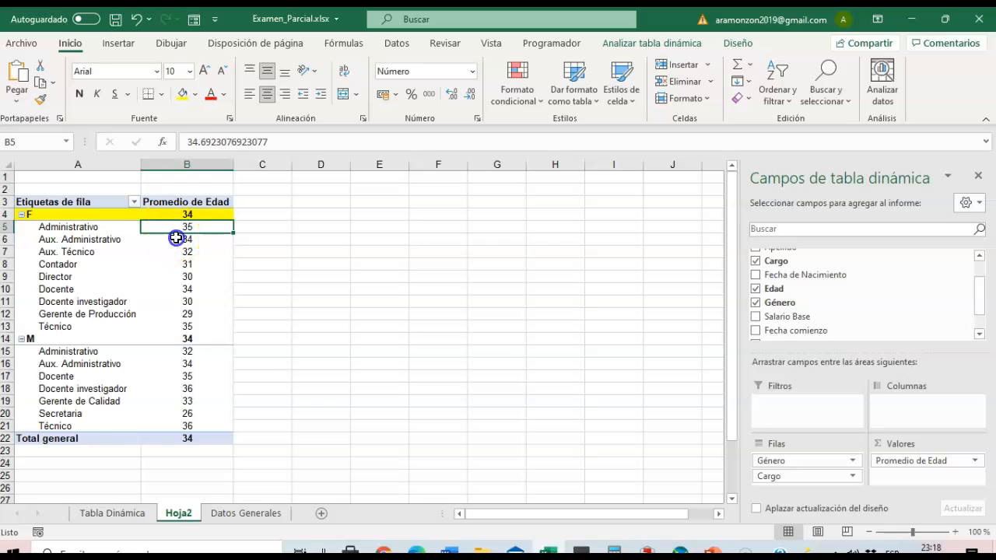
click(60, 265)
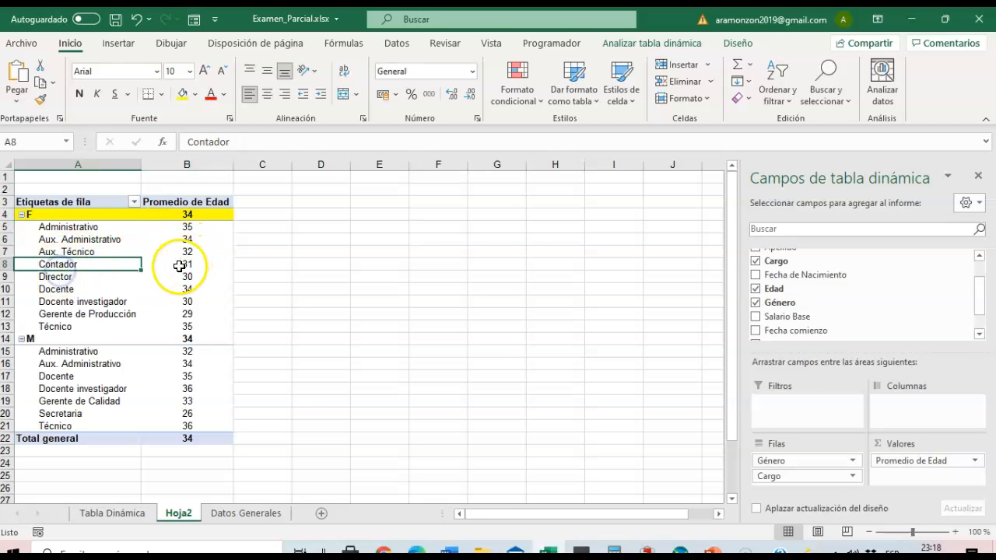
- Highlight the F group's Gerente de Producción row of the pivot table, A12:B12, with a yellow fill
click(180, 266)
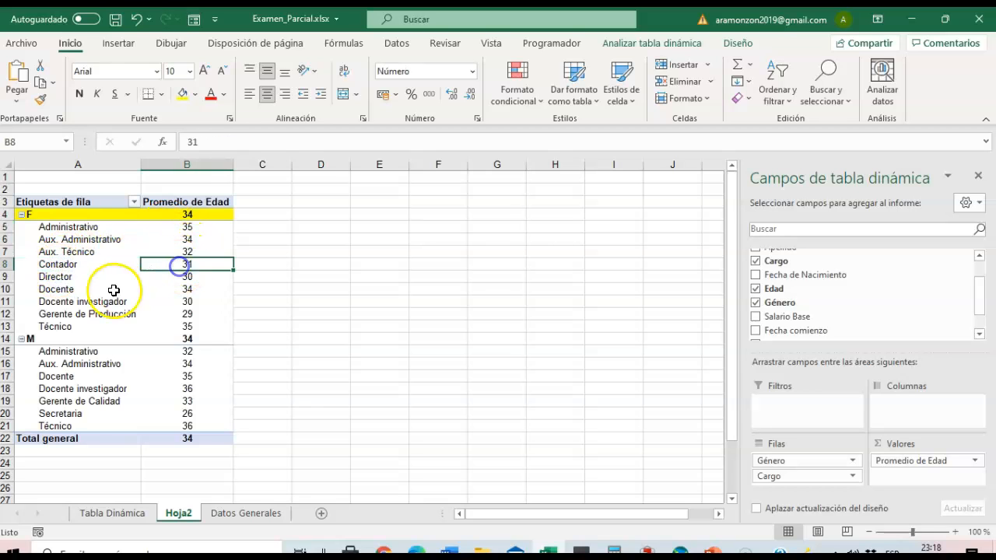
click(186, 275)
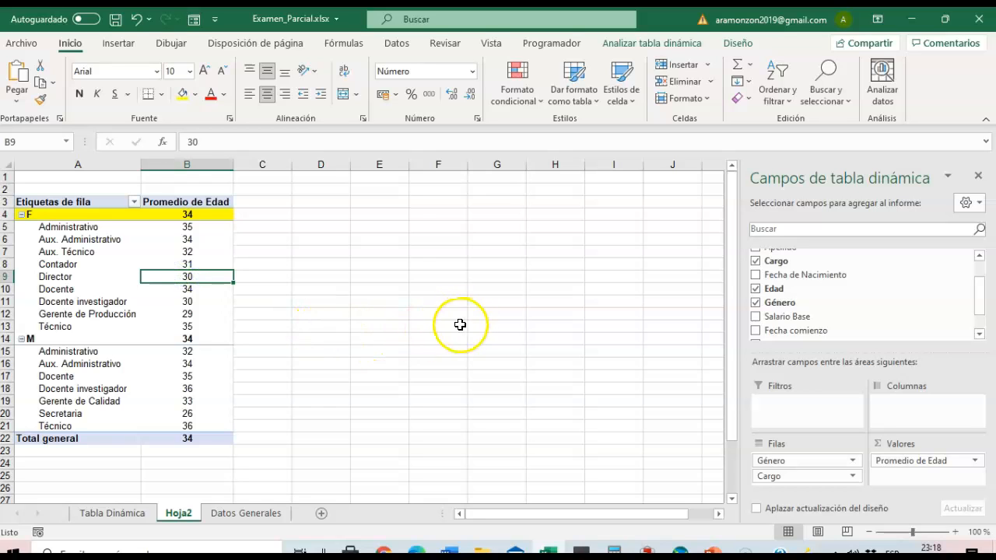
click(189, 314)
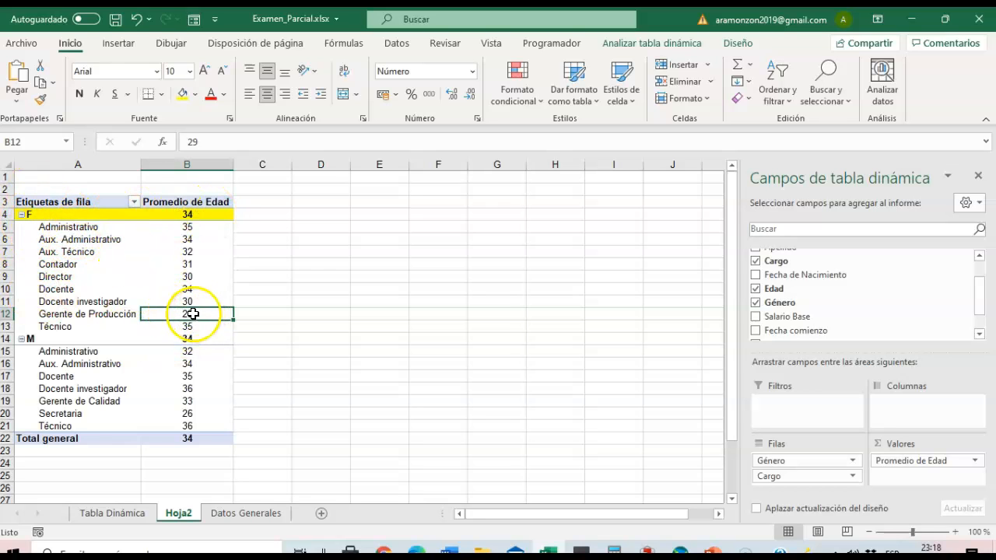
click(70, 317)
drag(70, 318, 177, 315)
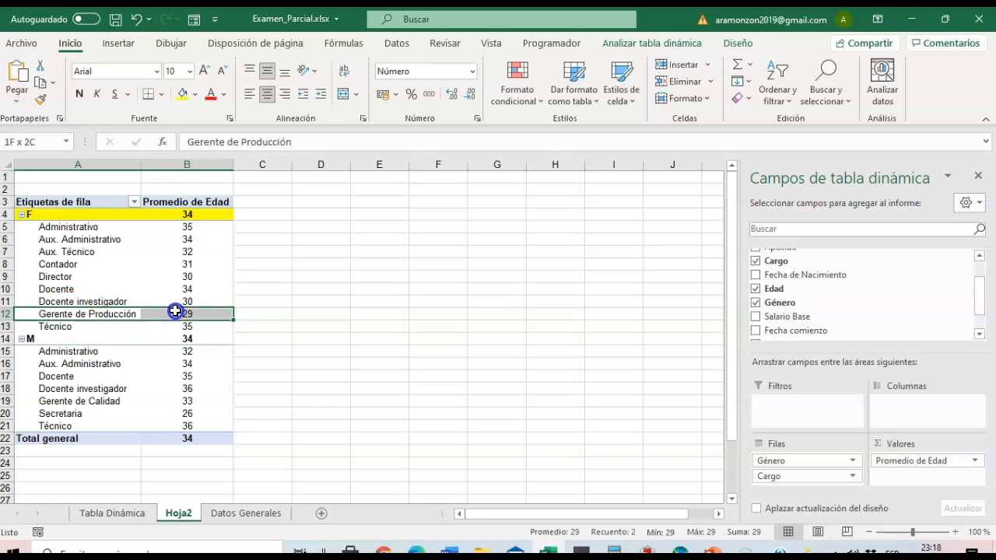
click(183, 95)
click(272, 365)
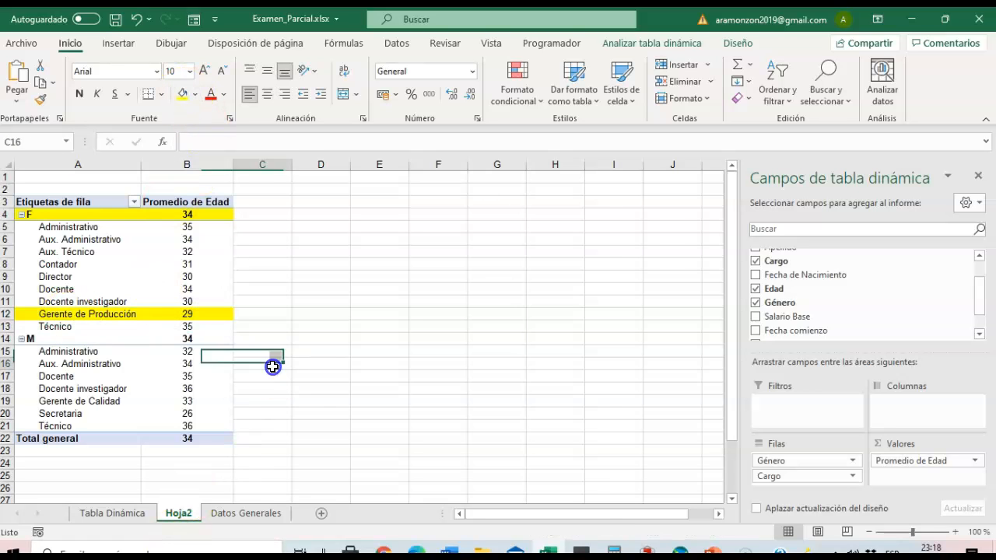
- Highlight the M group row of the pivot table, A14:B14, with a yellow fill
click(191, 337)
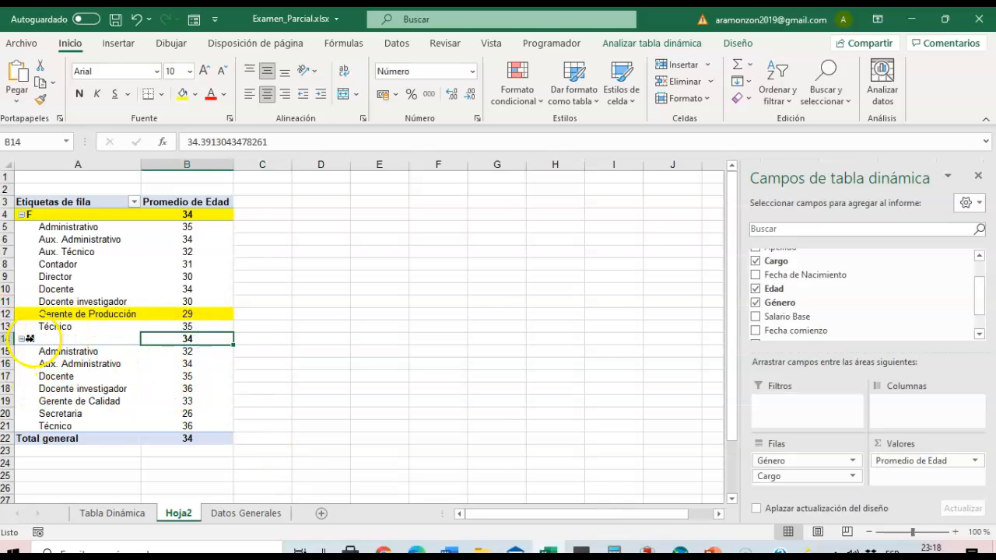
click(59, 347)
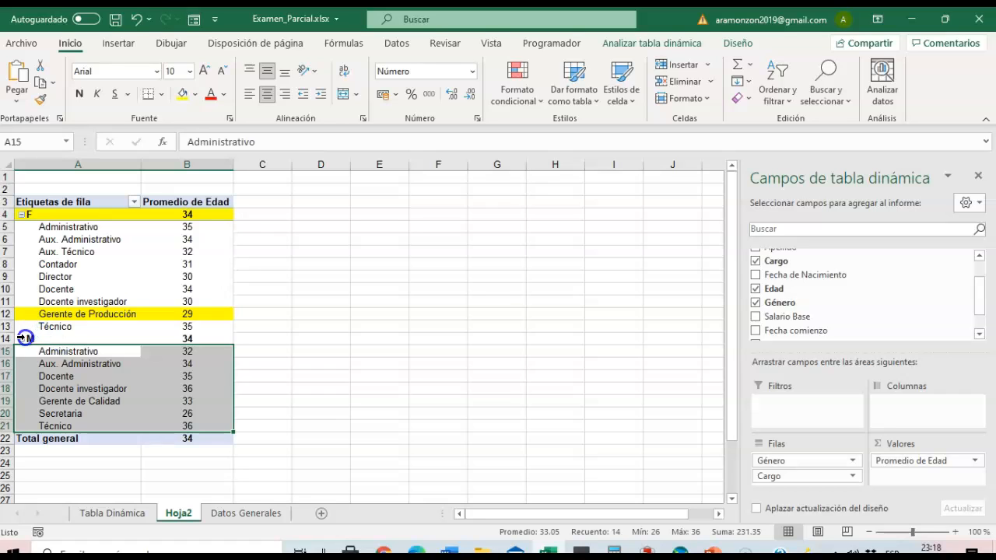
click(25, 337)
click(182, 94)
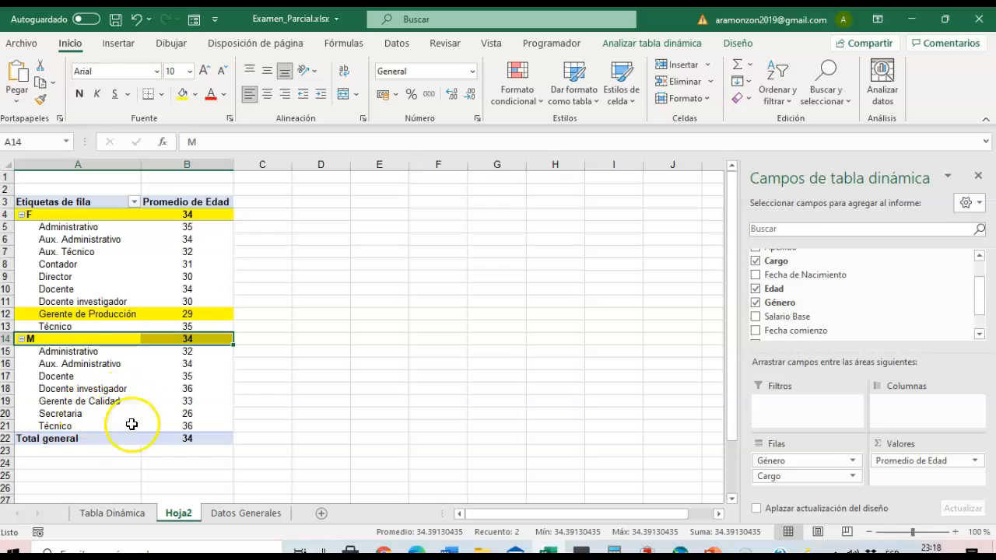
- Highlight the M group's Gerente de Calidad row of the pivot table, A19:B19, with a yellow fill
click(187, 401)
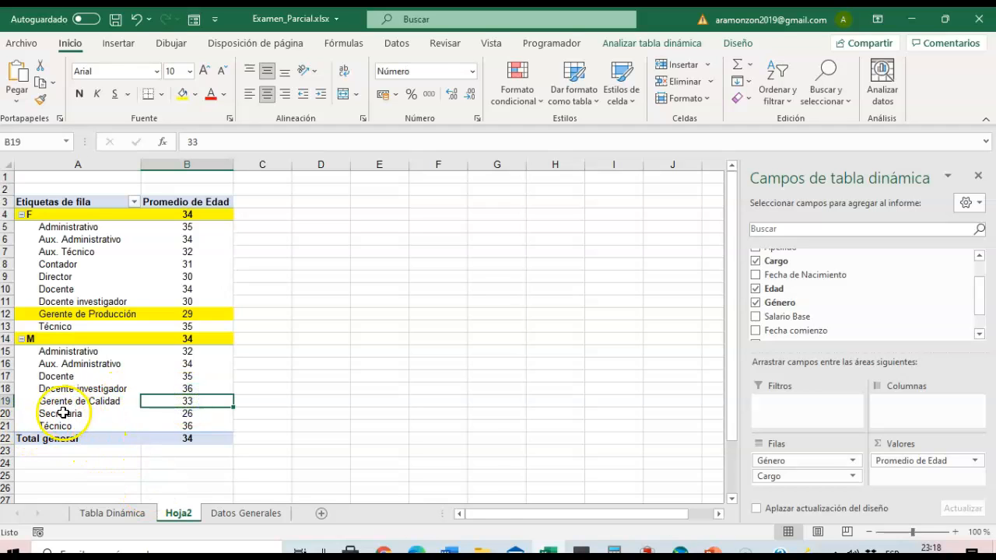
click(34, 401)
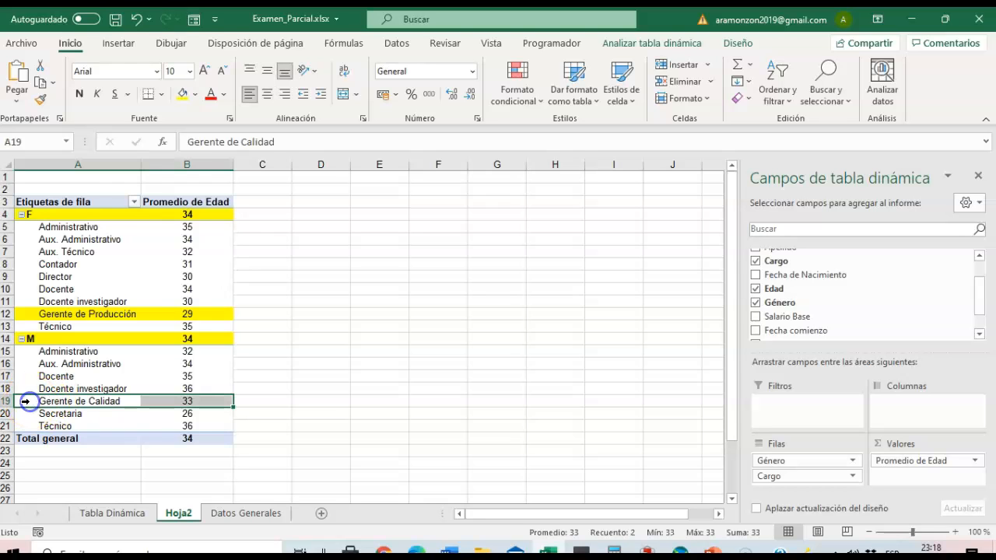
click(181, 96)
click(306, 314)
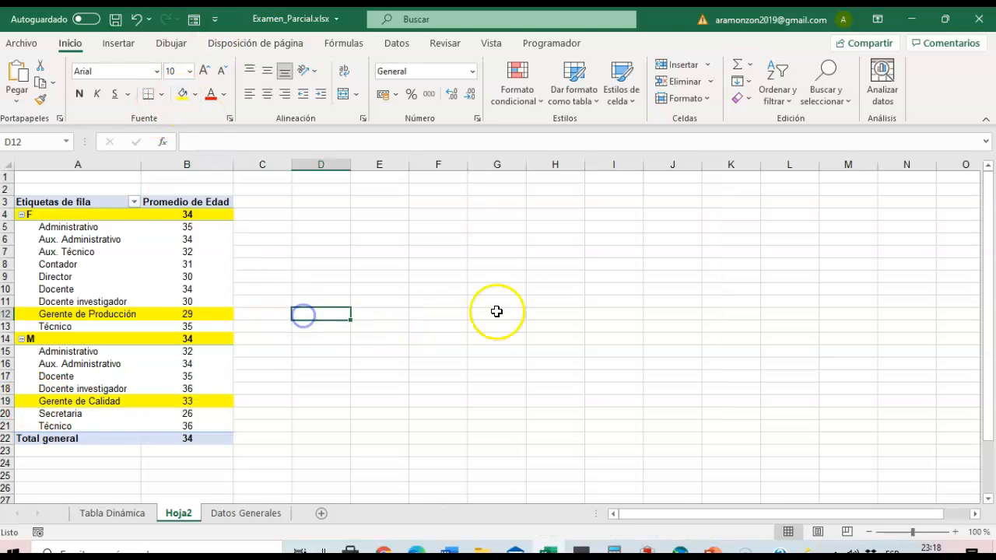
click(139, 273)
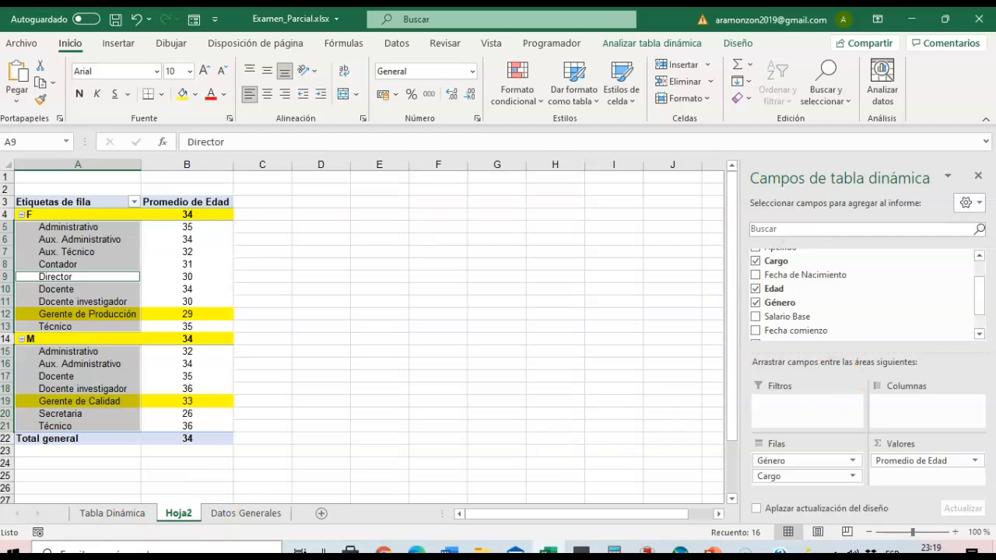
- On the Datos Generales sheet, move the first employee's date of birth in E2 back by one year
click(260, 515)
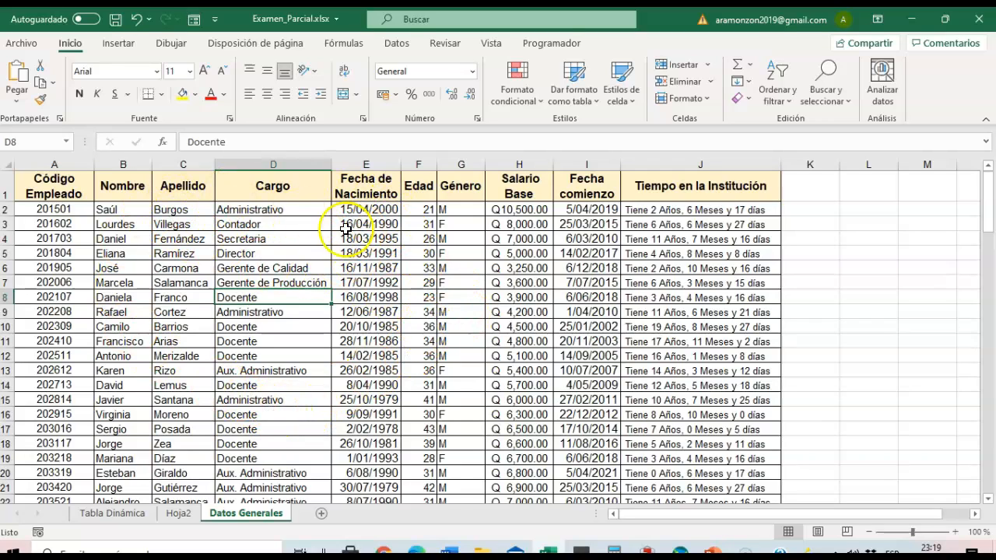
double_click(381, 210)
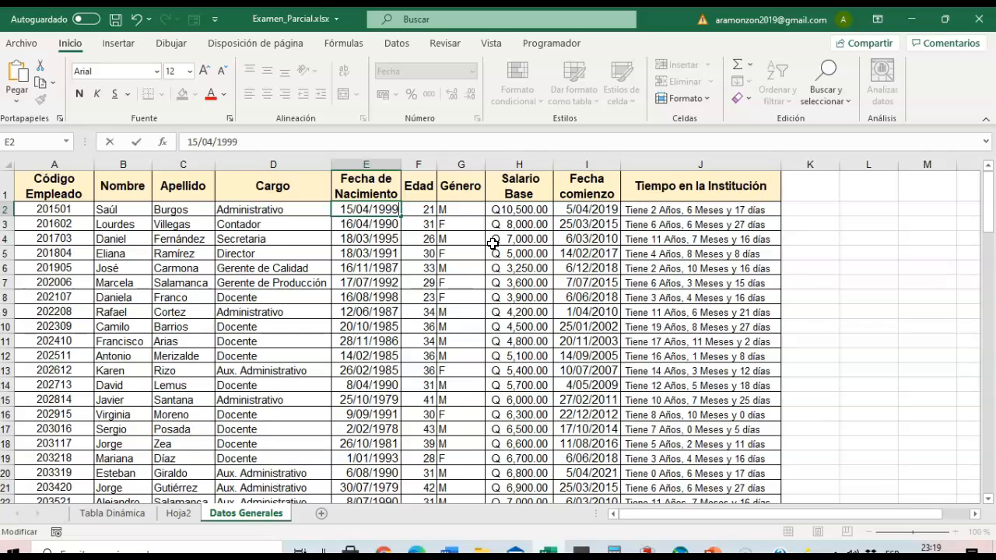
key(Return)
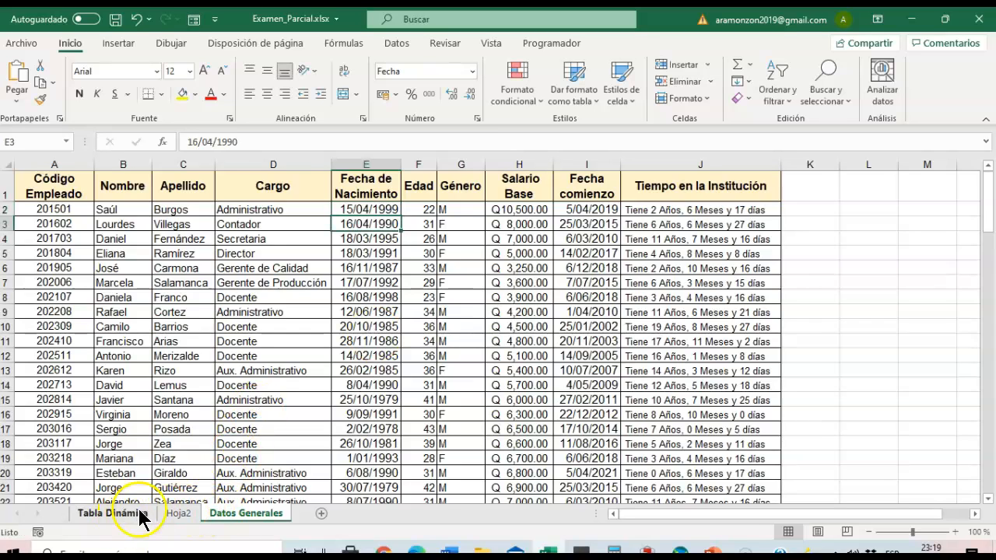
- Refresh all pivot tables from the Hoja2 sheet so they take in the edited source data
click(178, 514)
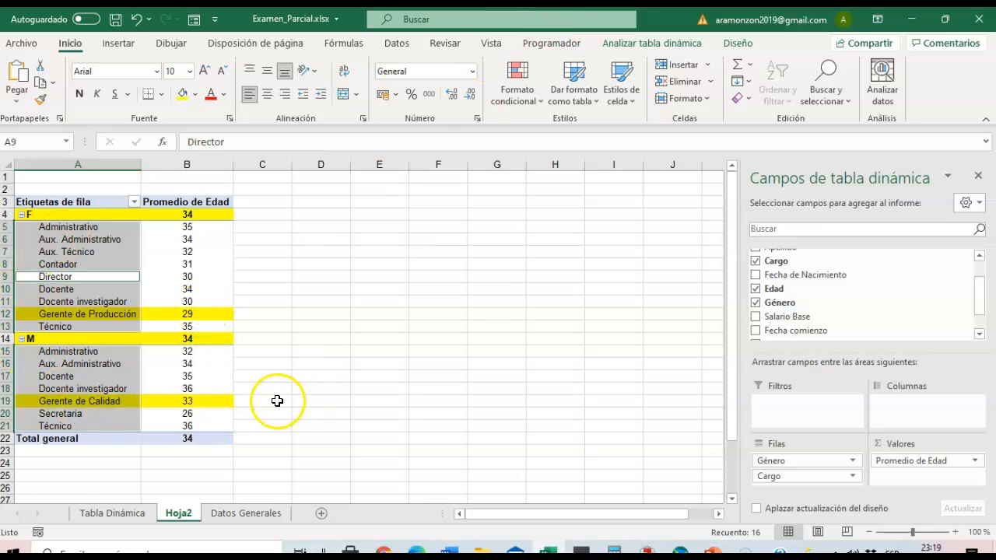
click(661, 44)
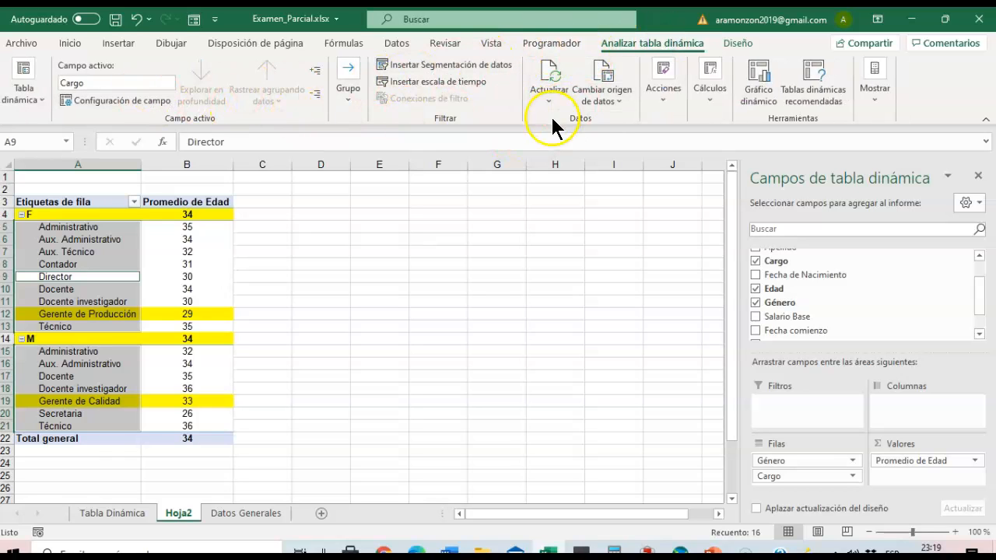
click(551, 101)
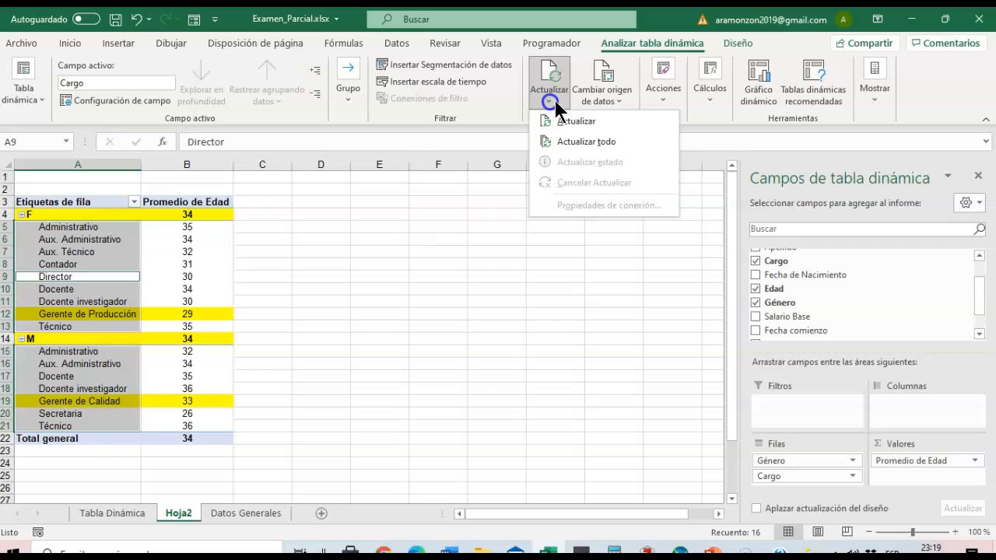
click(578, 143)
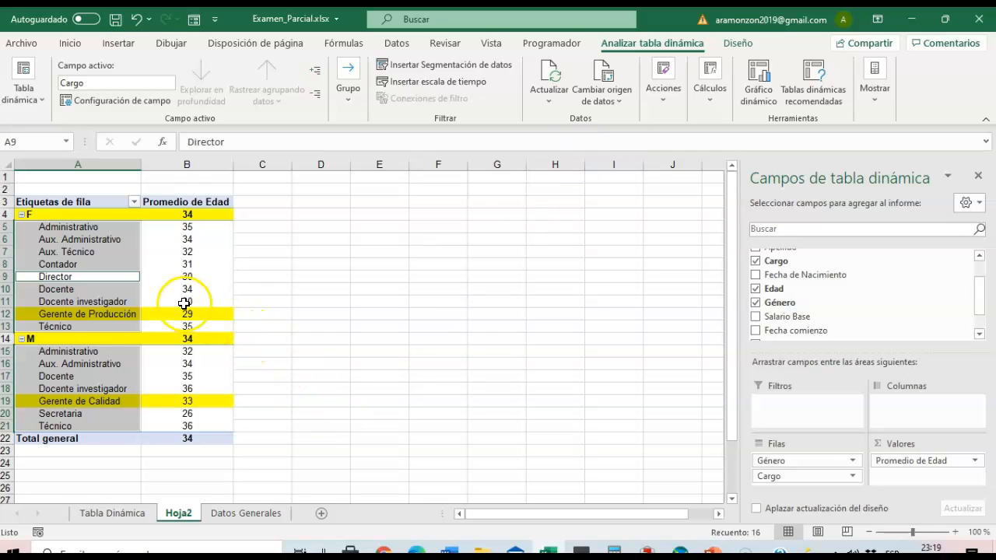
click(186, 303)
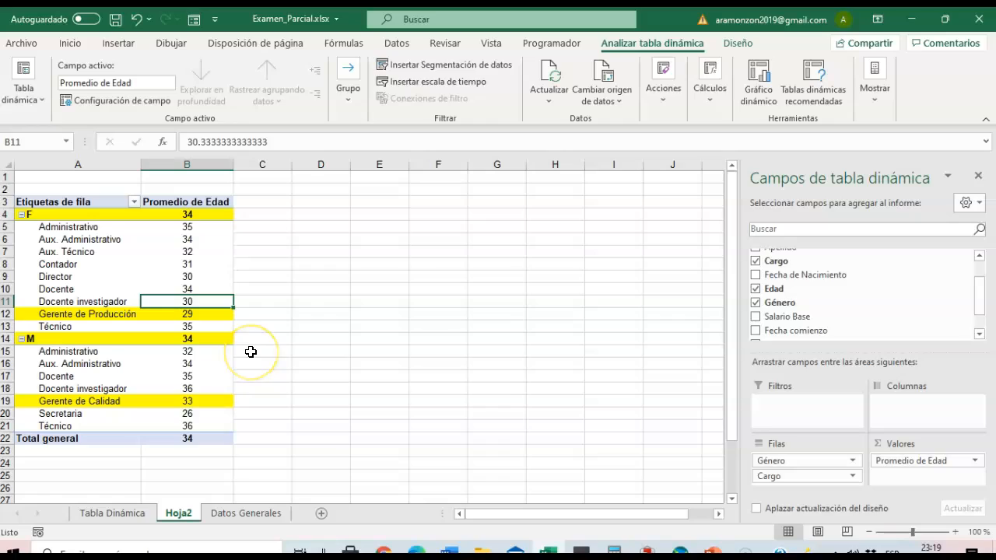
- Check the employee rows on the Datos Generales sheet, and update all data again from the Hoja2 pivot table
click(246, 513)
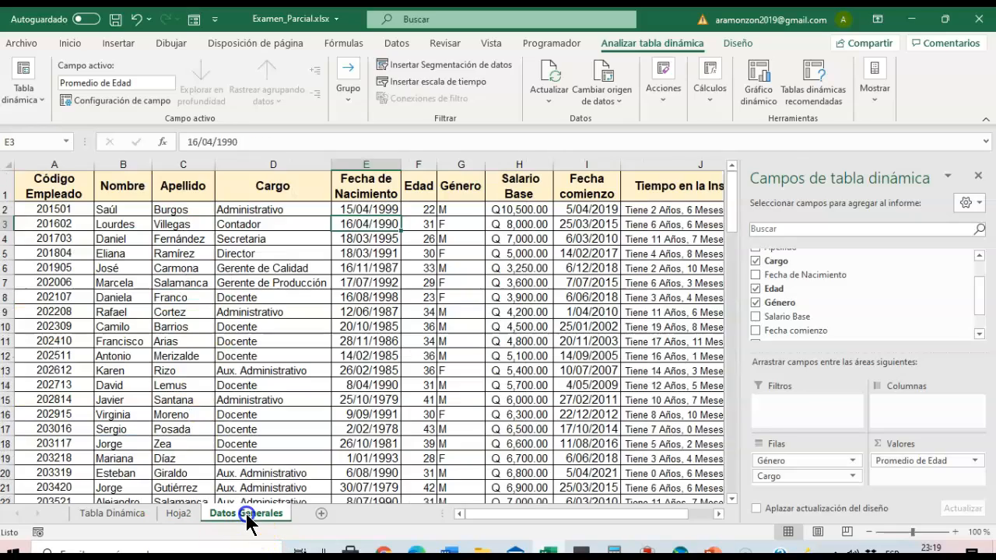
scroll(435, 295, down, 6)
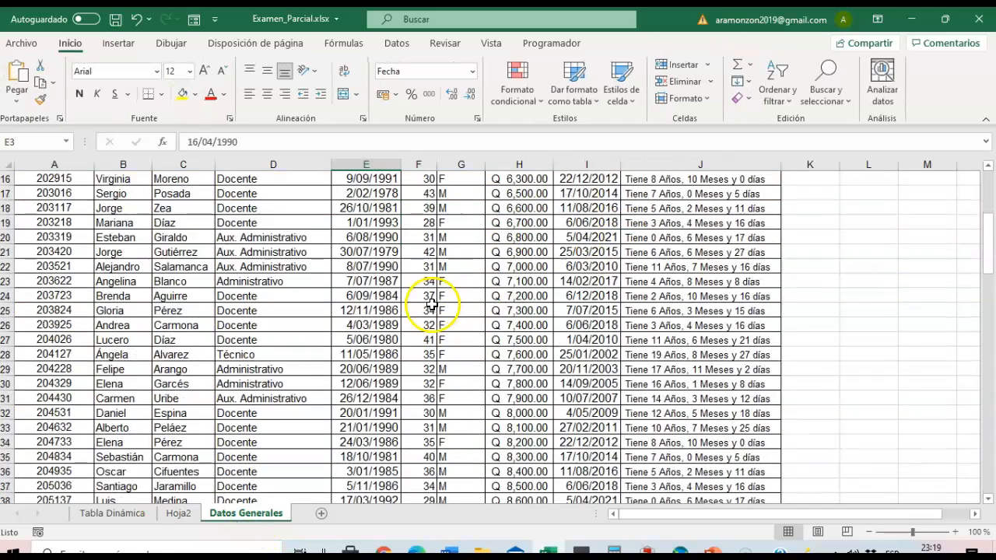
click(178, 513)
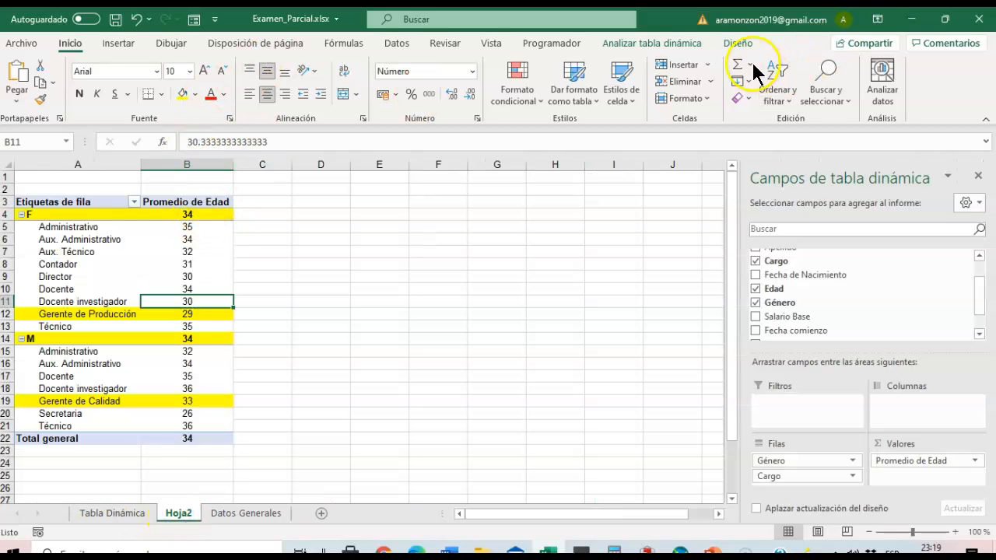
click(644, 44)
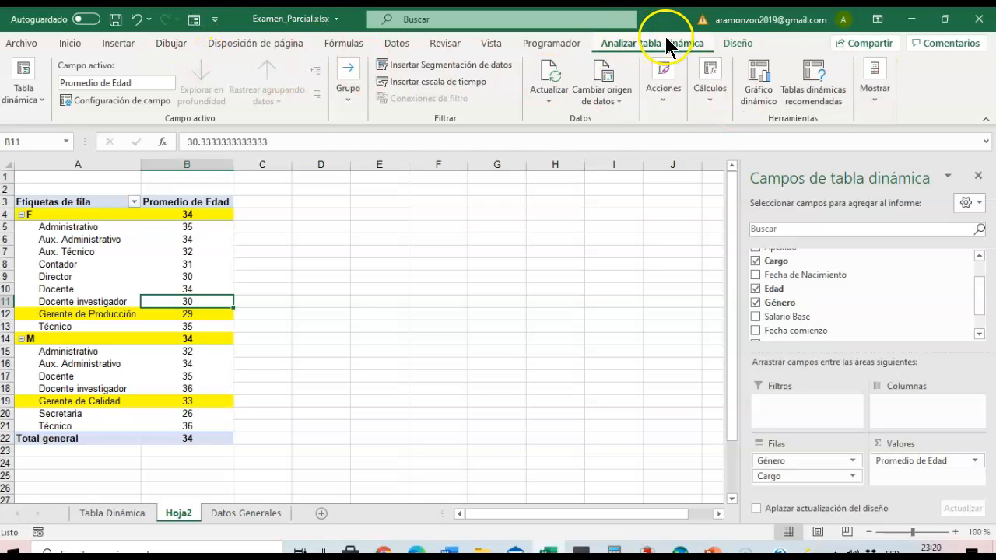
click(549, 103)
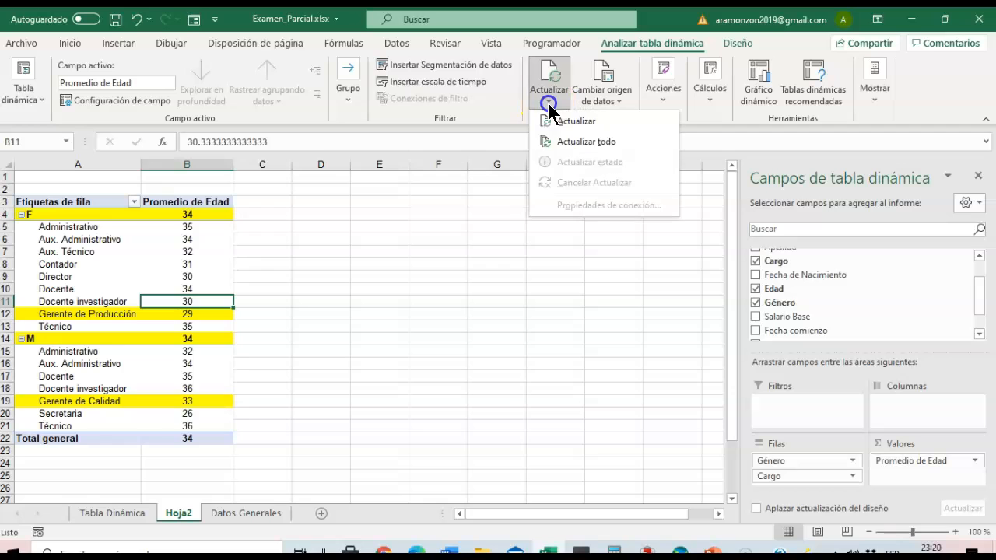
click(604, 141)
click(362, 304)
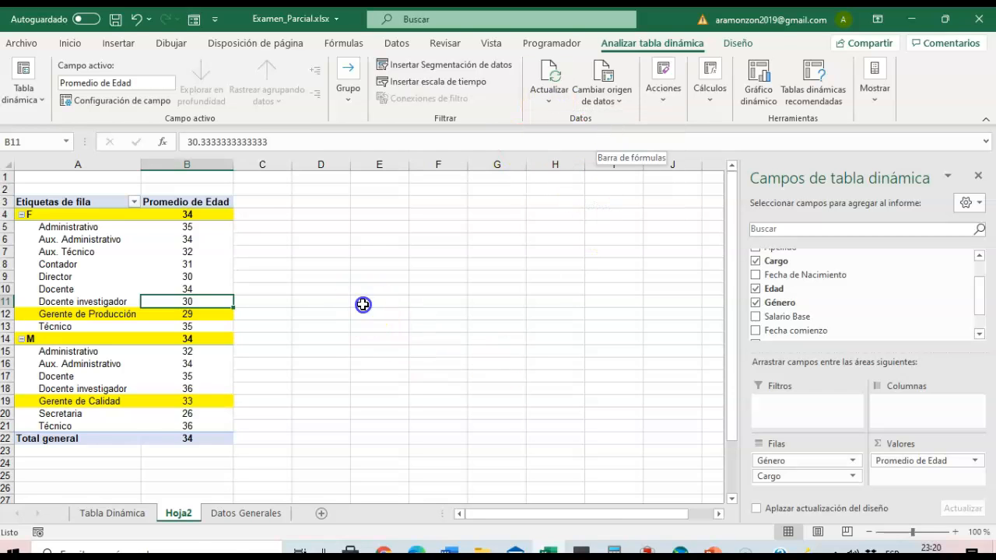
- Rename the Hoja2 sheet as Tabla Dinámica 2 and the Tabla Dinámica sheet as Tabla Dinámica 1
ctrl+click(207, 519)
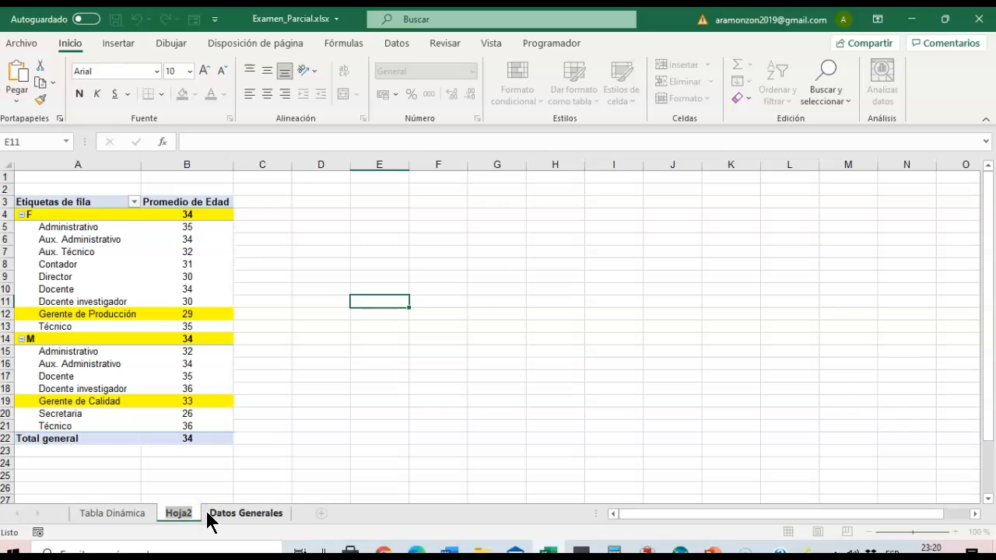
text(Tb)
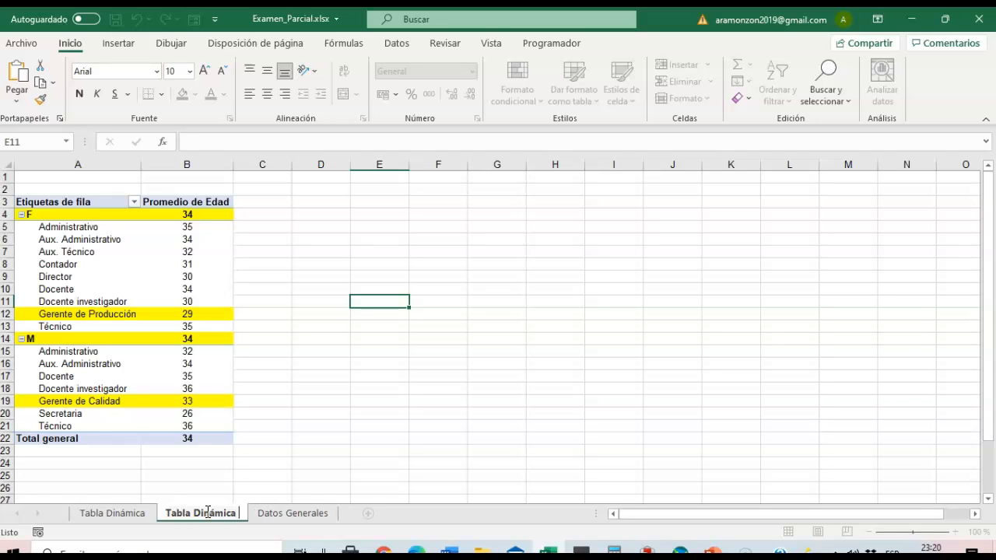
click(124, 516)
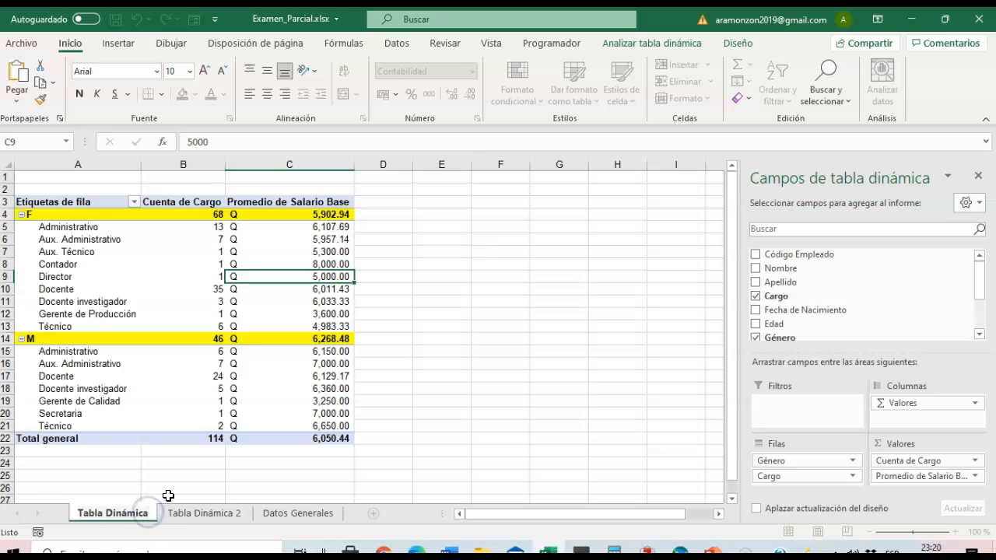
text(1)
click(247, 484)
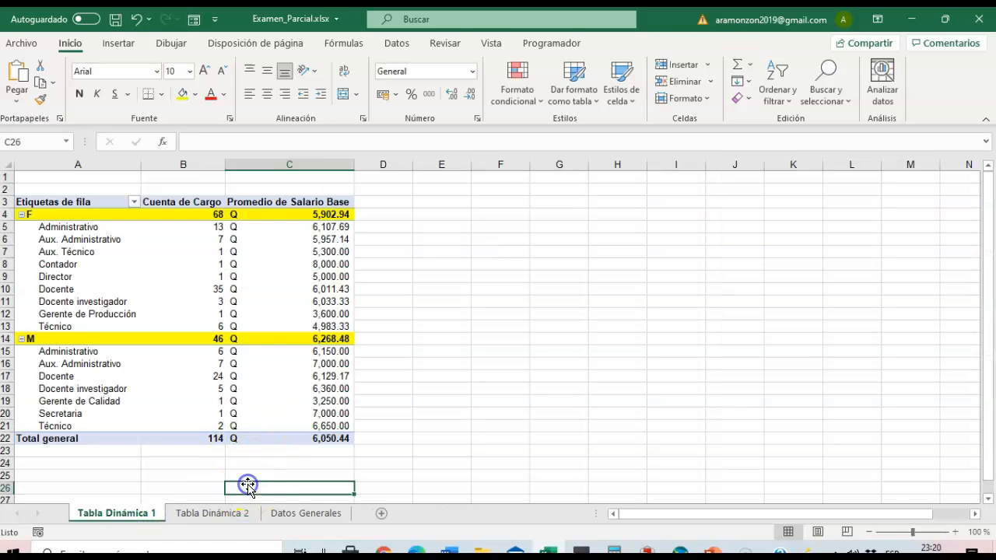
right_click(219, 519)
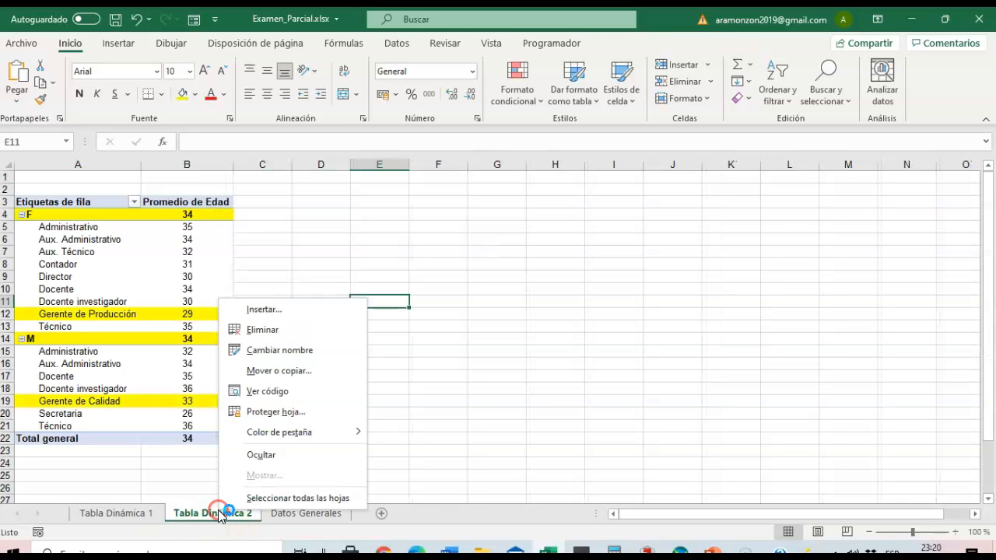
click(296, 352)
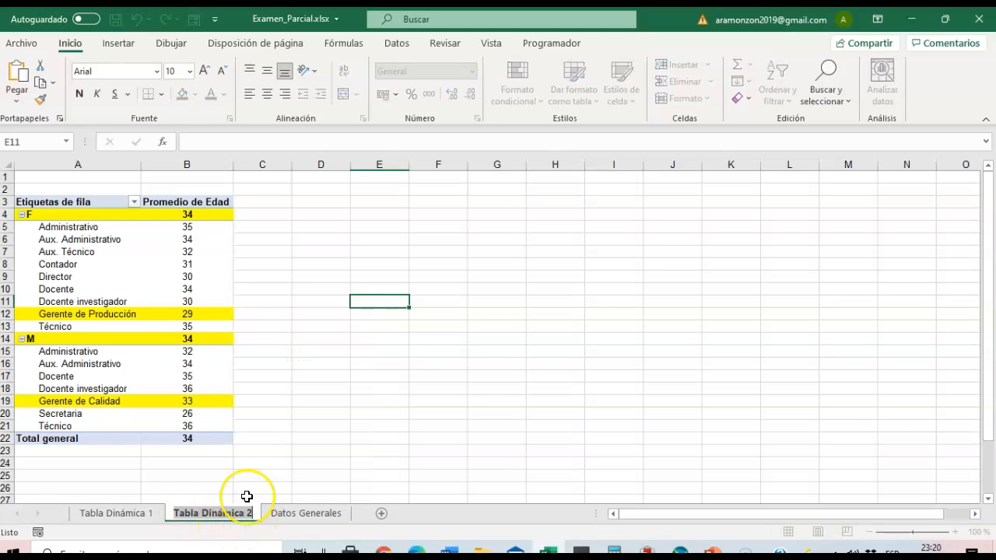
key(Return)
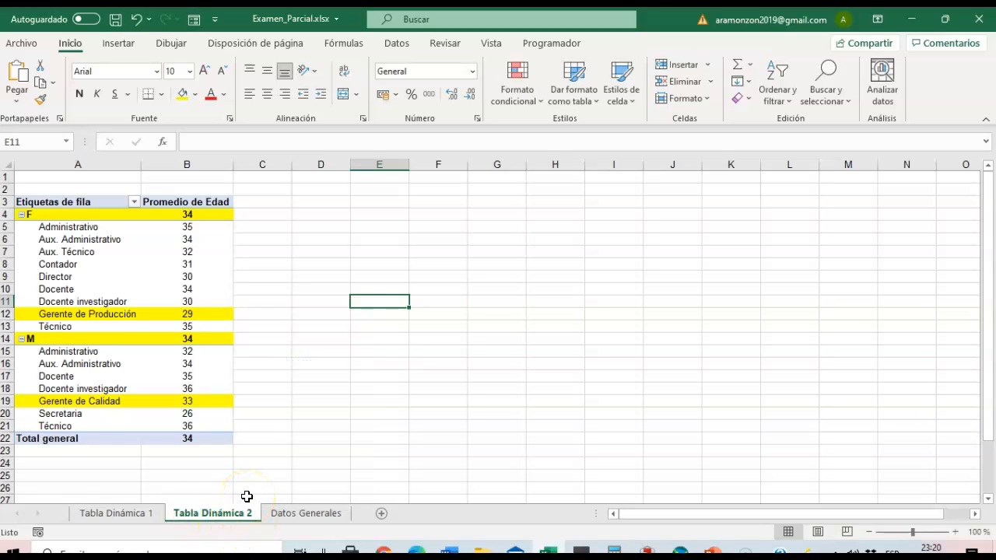
- Apply all borders to the whole average-age pivot table, A3:B22, on the Tabla Dinámica 2 sheet
click(115, 165)
drag(70, 202, 218, 442)
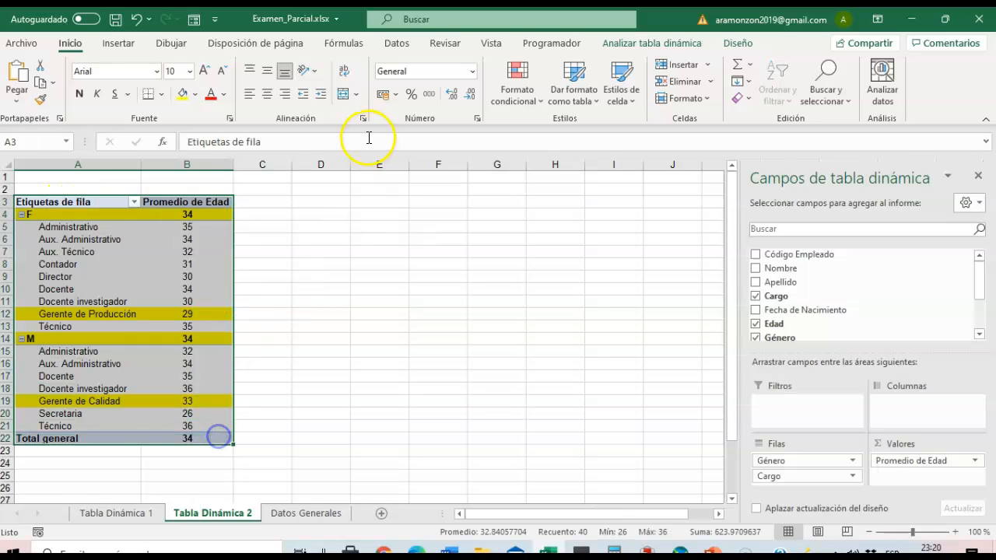
click(166, 93)
click(205, 241)
click(321, 287)
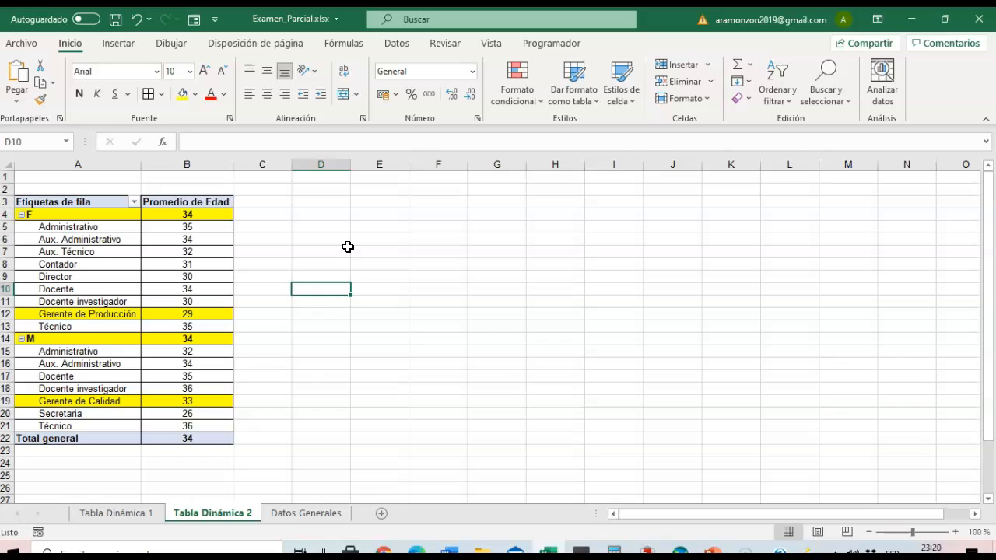
- Add Cargo to the pivot table's values as a count beside the average age, and check the F, M and total rows
click(53, 214)
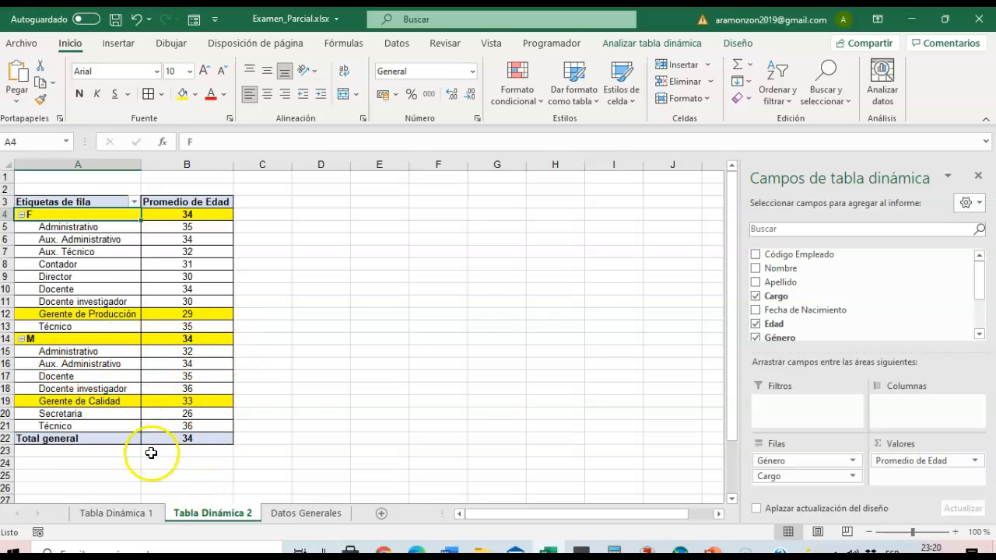
click(188, 441)
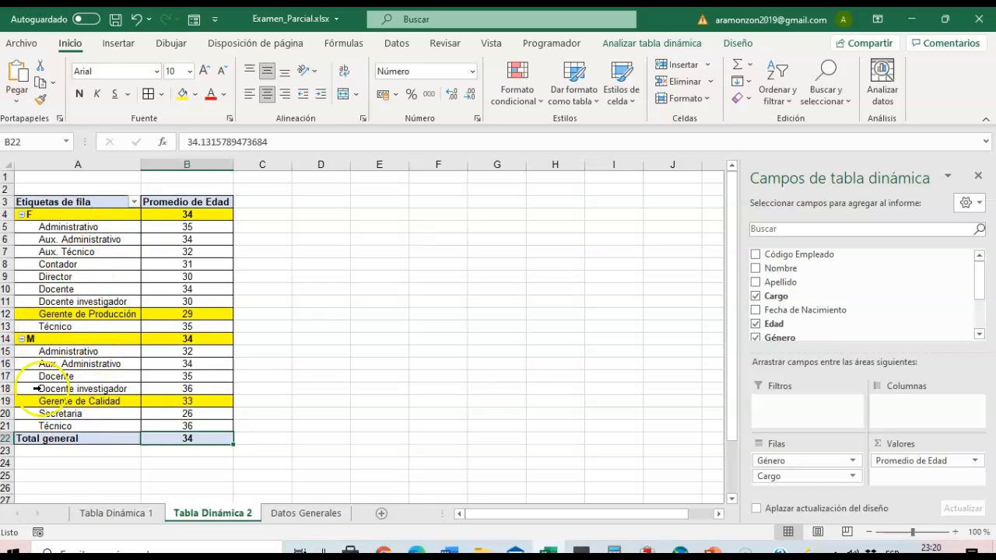
click(188, 215)
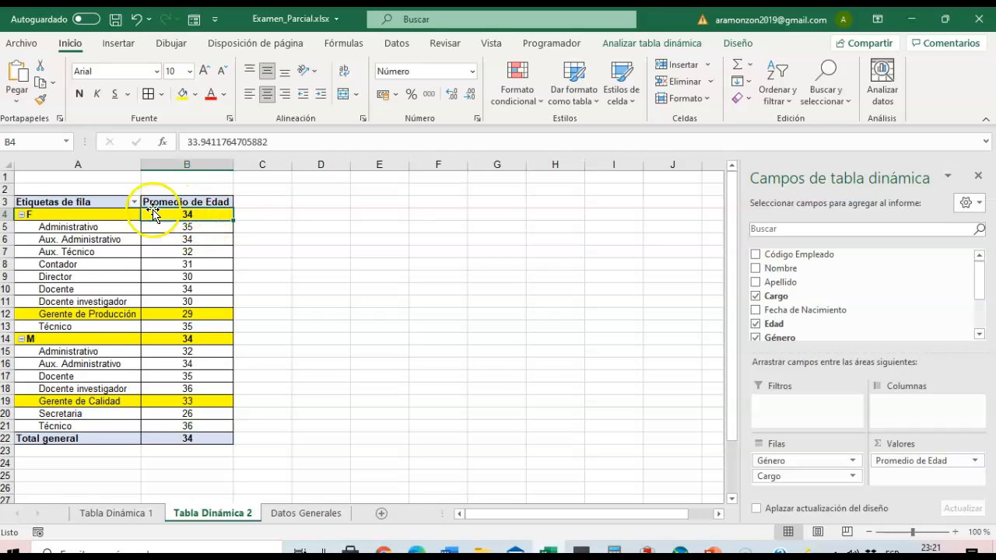
mouse_move(149, 379)
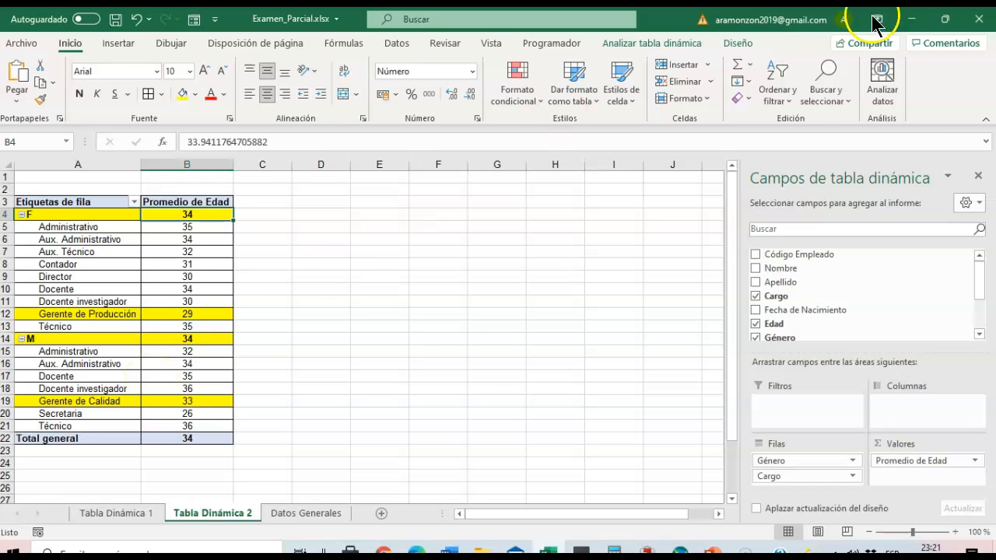
drag(784, 297, 899, 479)
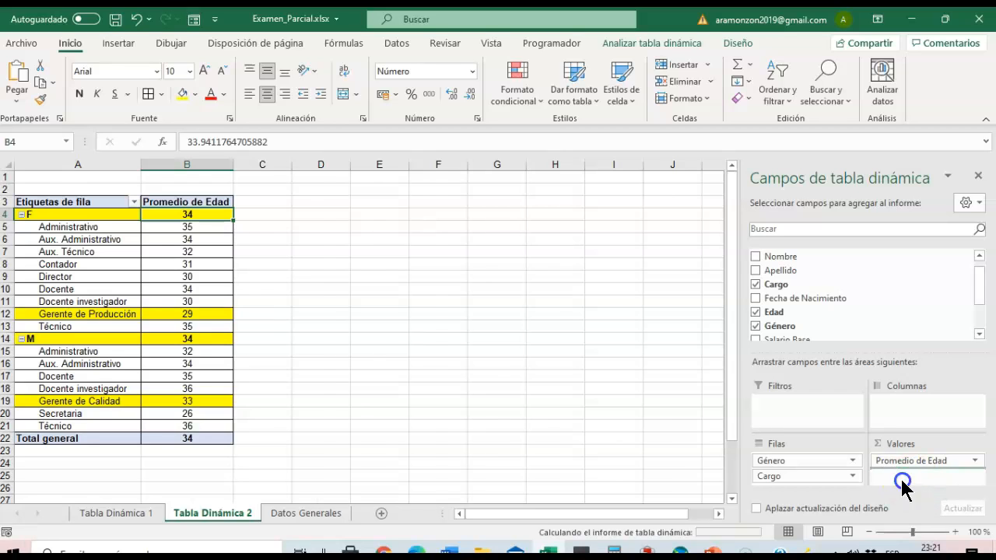
click(284, 437)
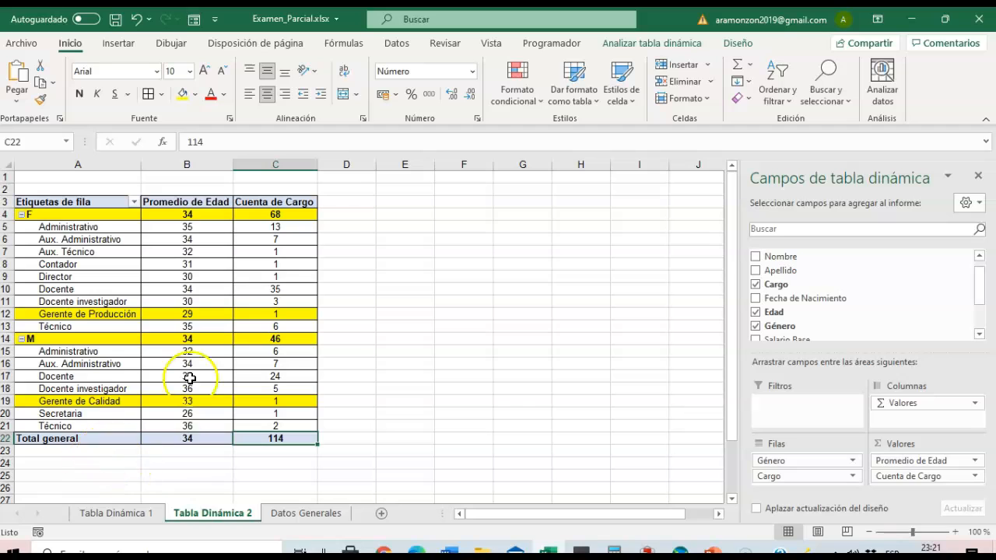
click(282, 214)
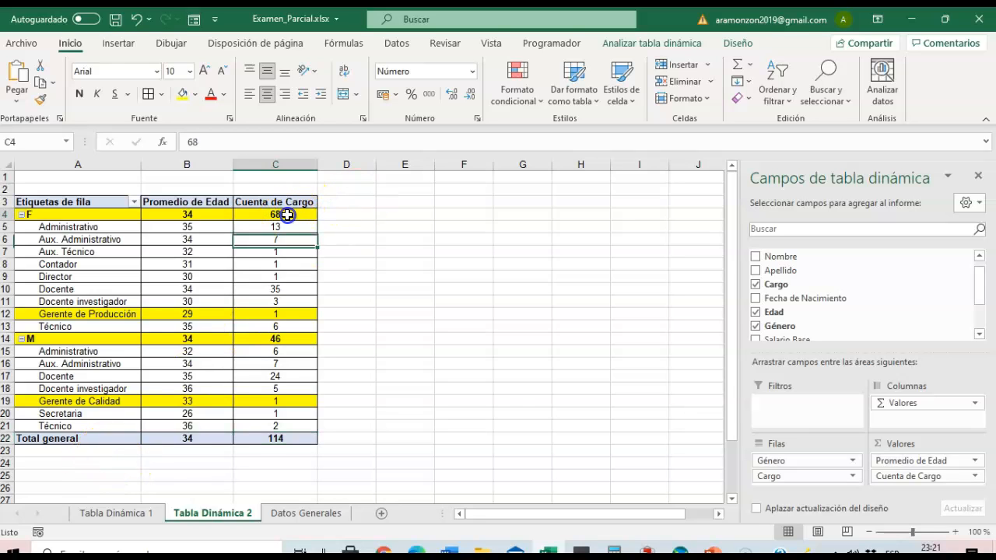
click(19, 215)
click(65, 343)
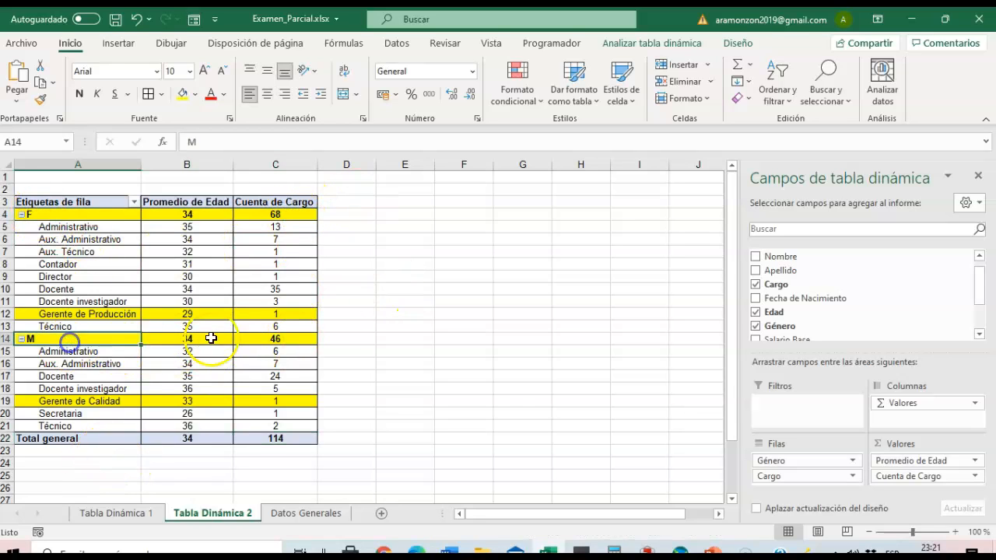
click(264, 337)
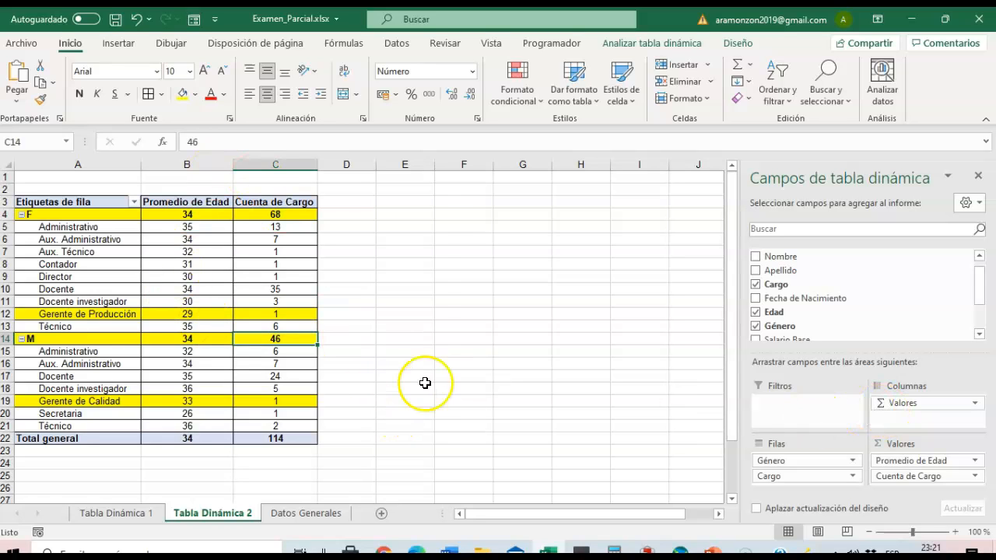
- Add the Salario Base field to the pivot table on the Tabla Dinámica 2 sheet as a summed value
scroll(844, 308, down, 2)
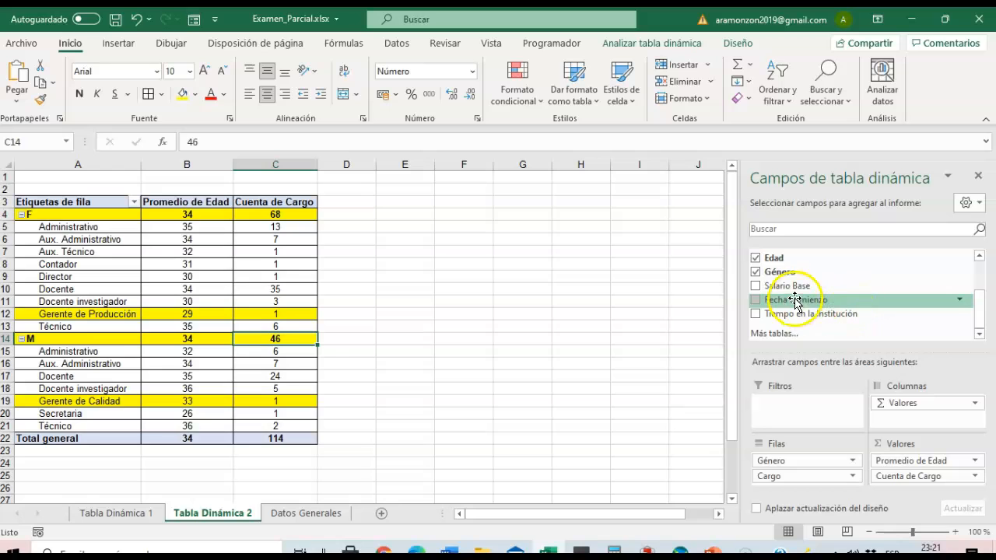
click(754, 286)
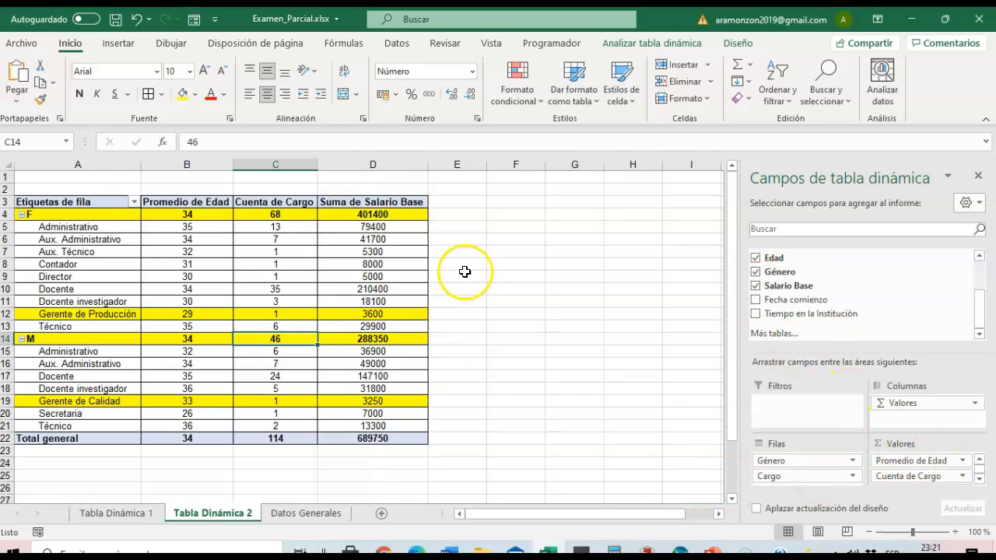
click(963, 476)
click(965, 478)
click(964, 476)
click(869, 498)
click(957, 476)
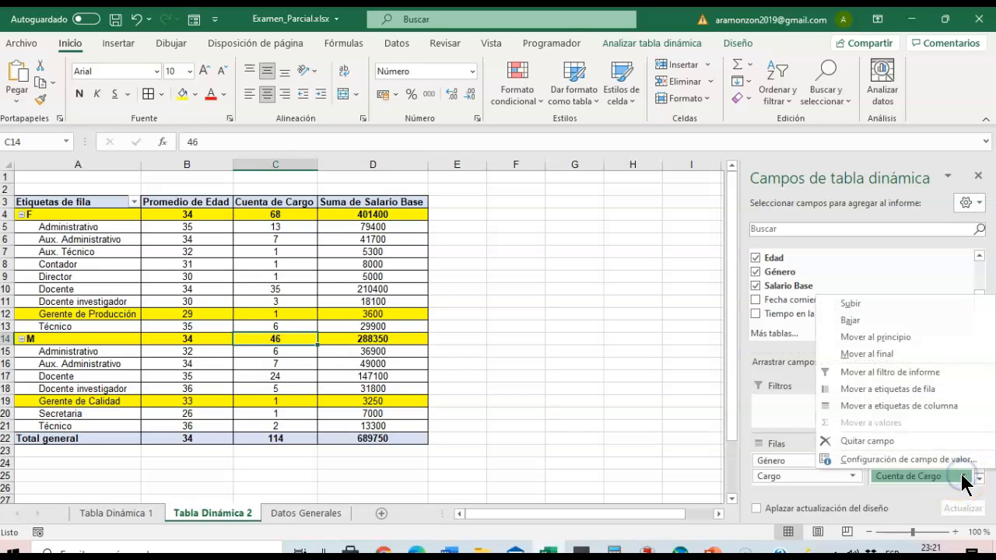
click(967, 480)
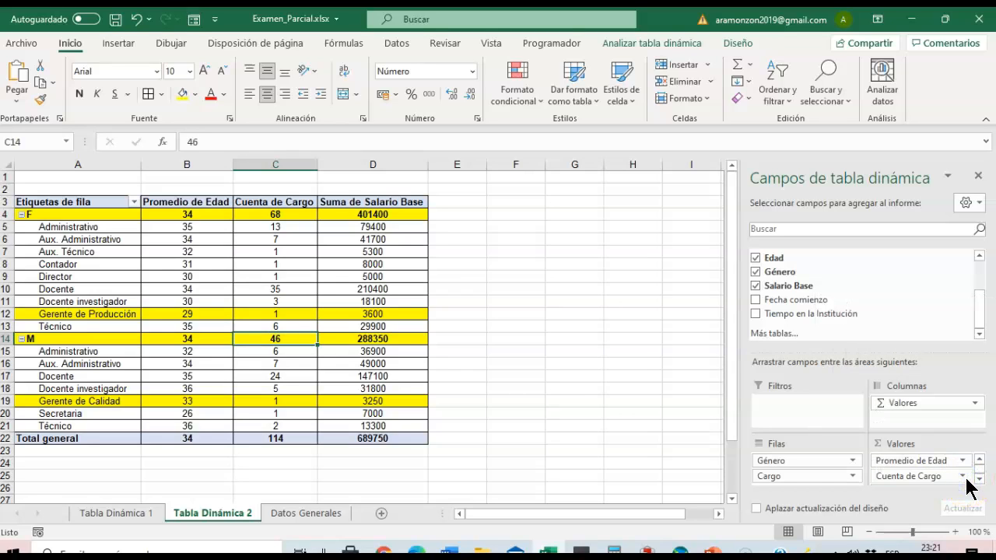
click(963, 476)
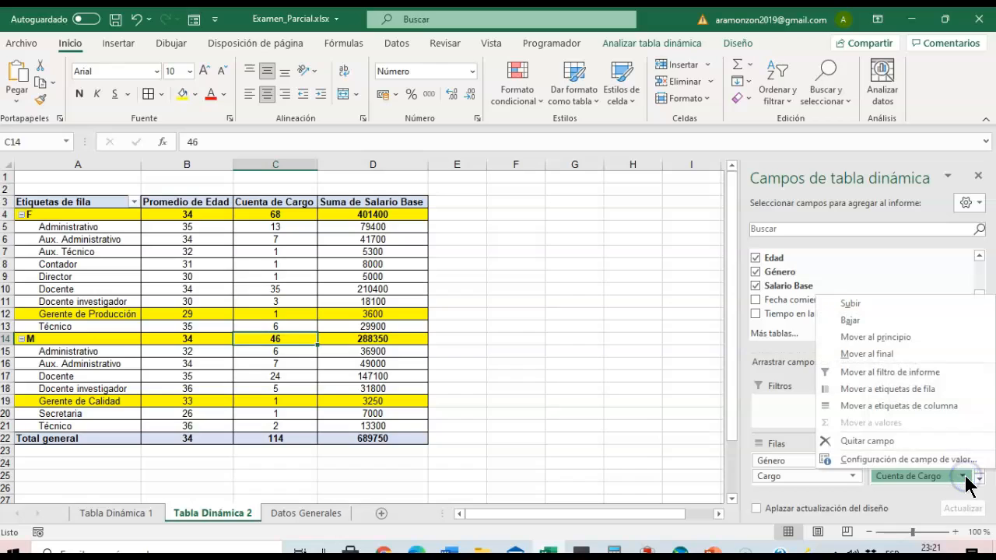
click(963, 477)
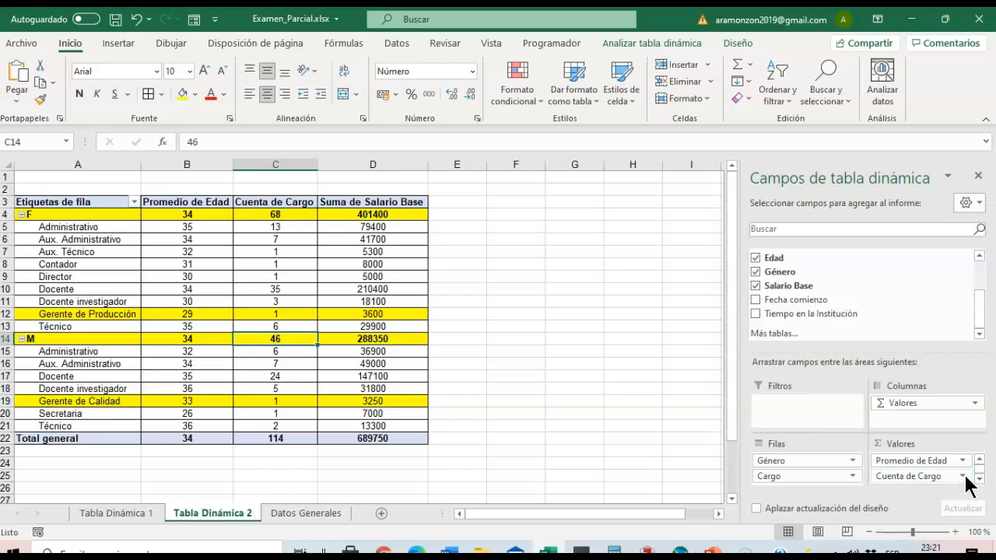
- Set the Salario Base value field to summarize by maximum (Máx.) instead of by sum
click(979, 480)
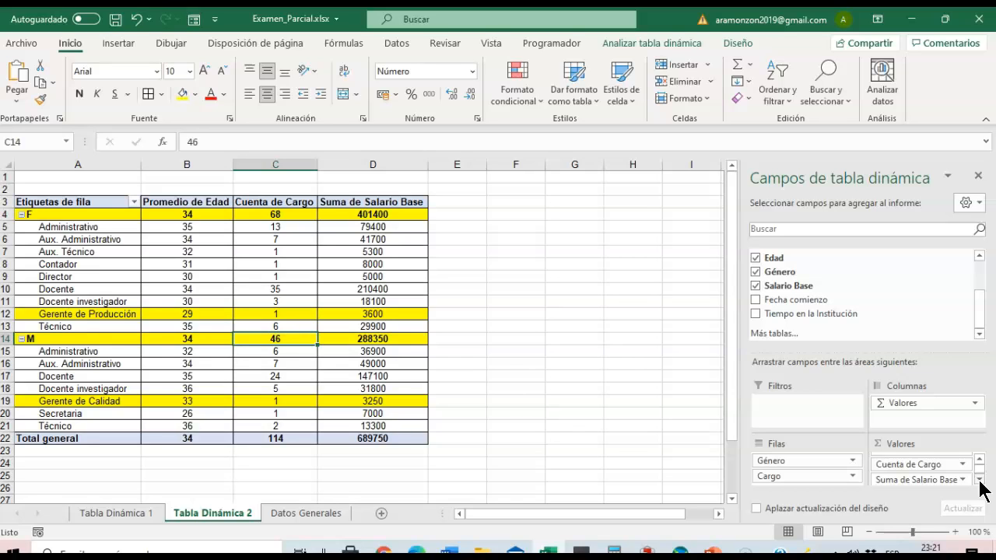
click(929, 483)
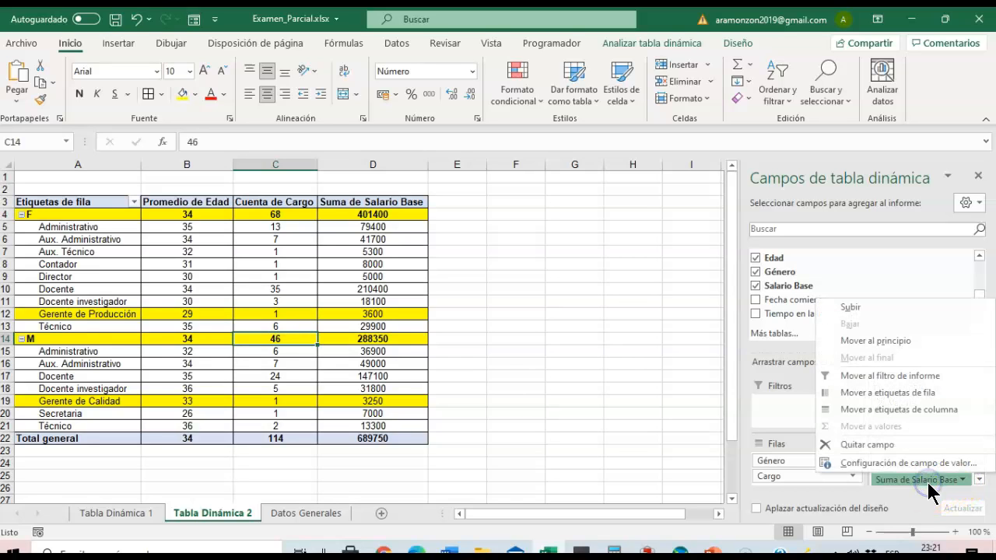
click(876, 465)
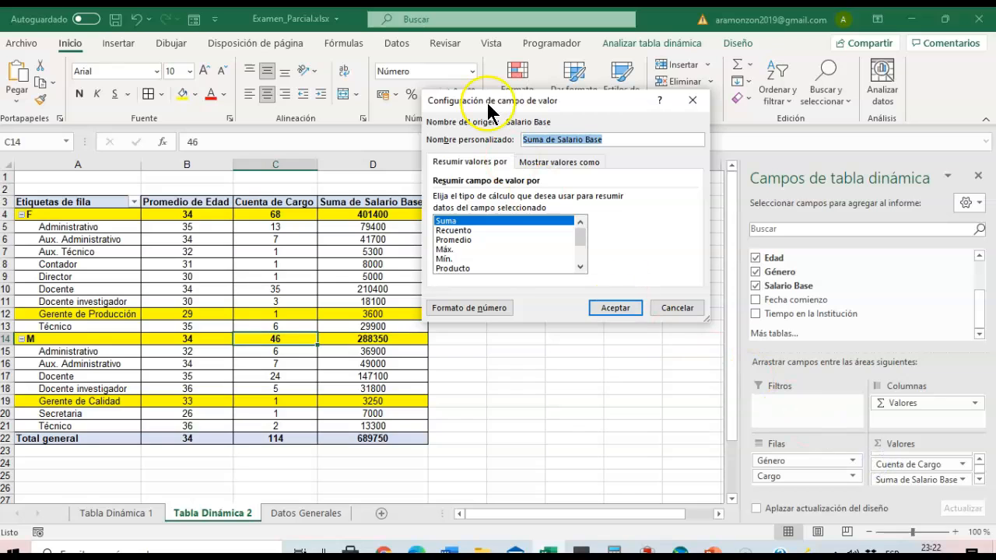
click(445, 249)
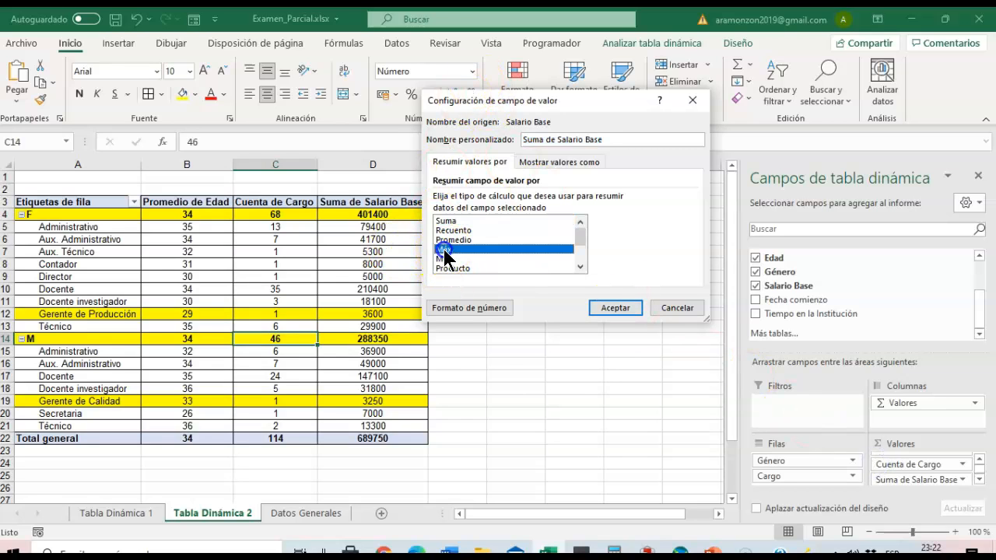
click(613, 308)
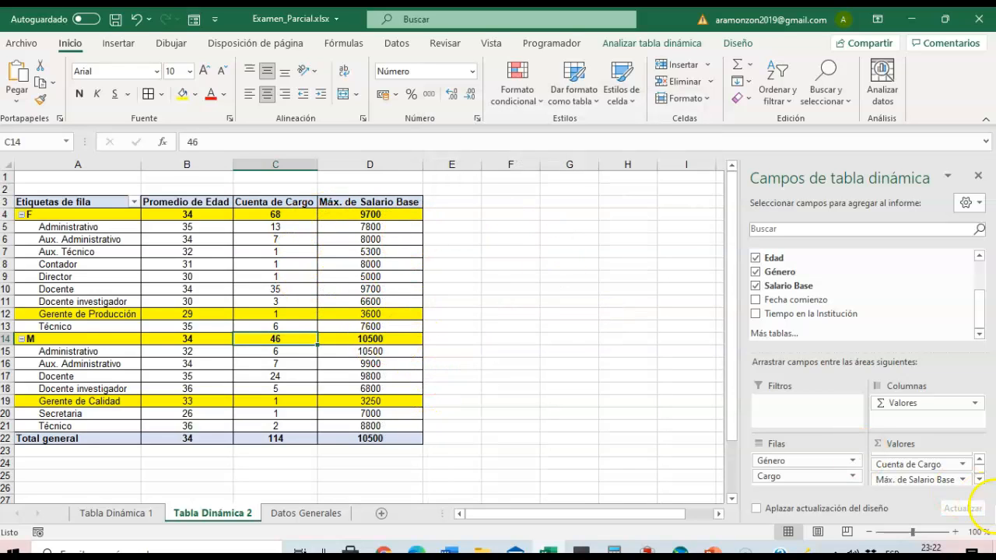
- Set the Salario Base value field to summarize by minimum (Mín.)
click(965, 481)
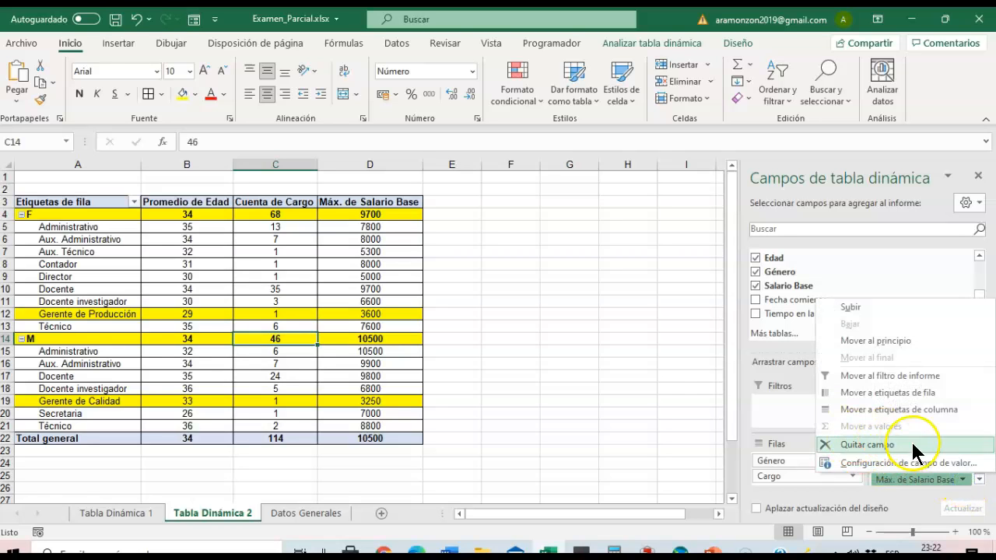
click(871, 463)
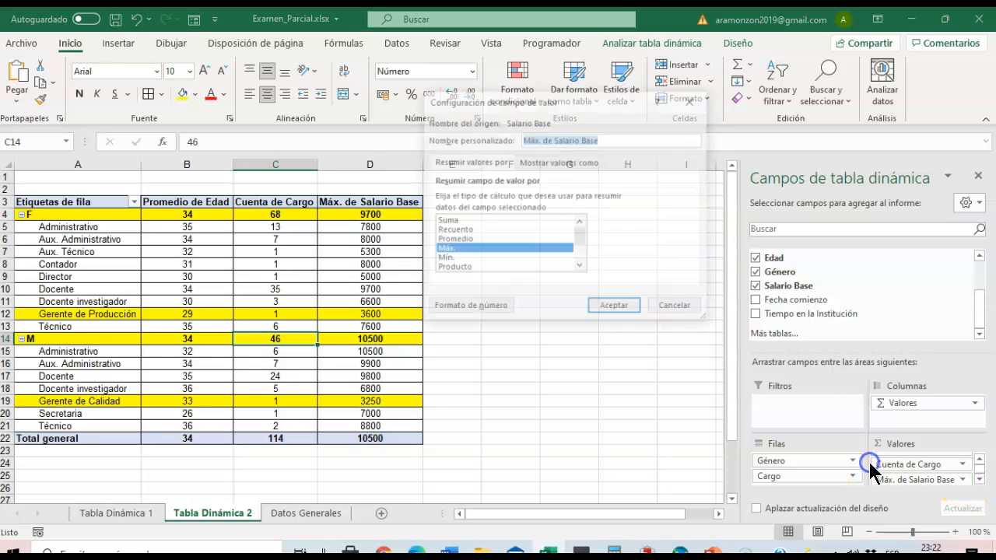
click(450, 258)
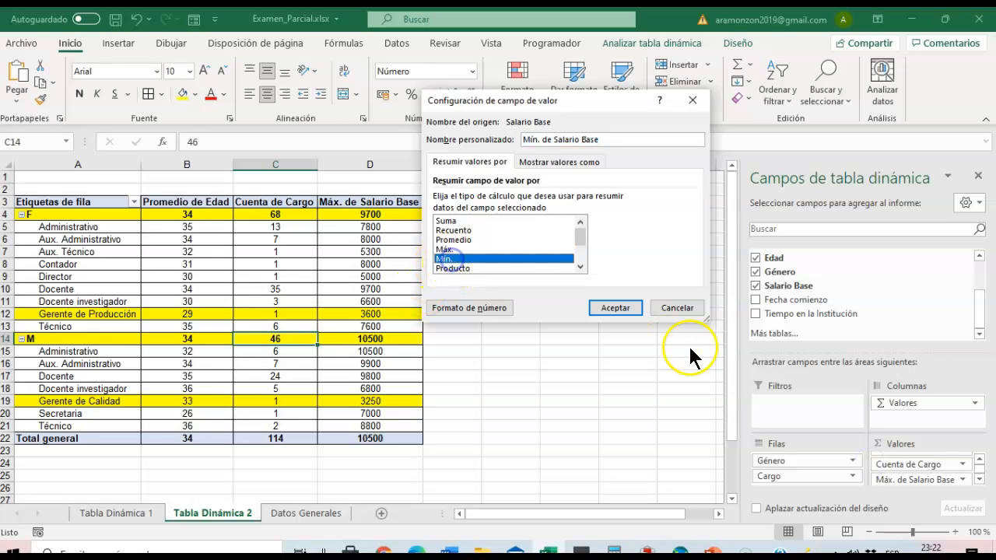
click(617, 310)
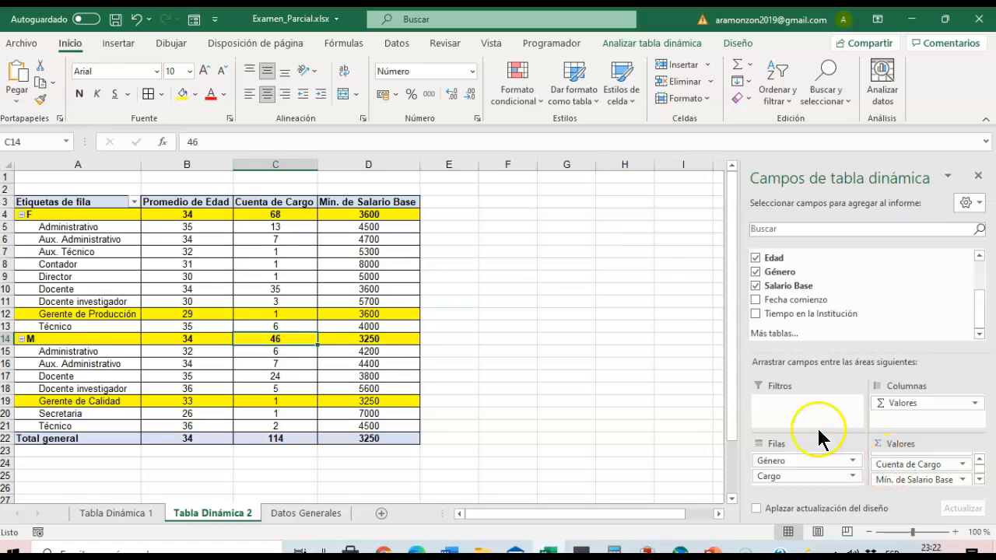
click(525, 278)
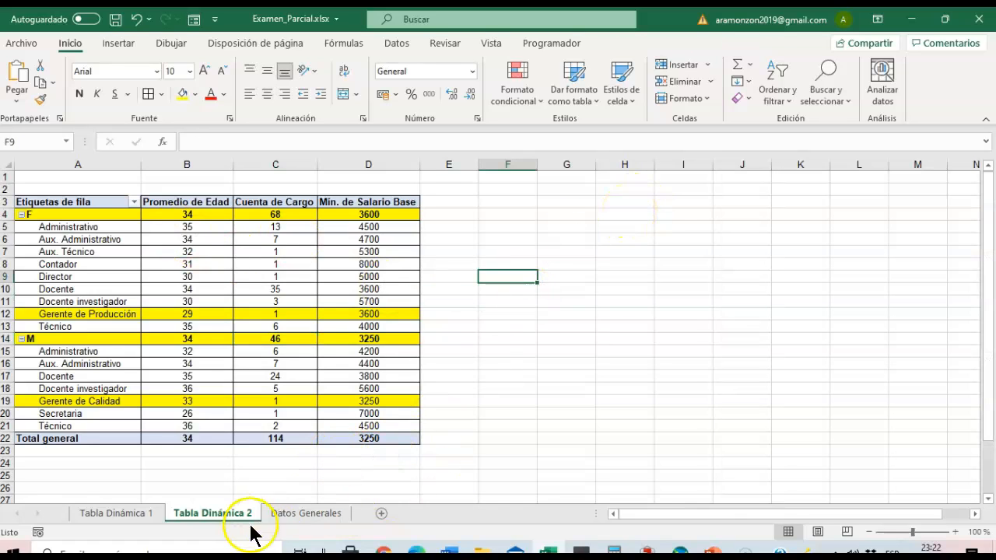
- Create a pivot chart on a new worksheet from the Datos Generales data range A1:J115
click(313, 516)
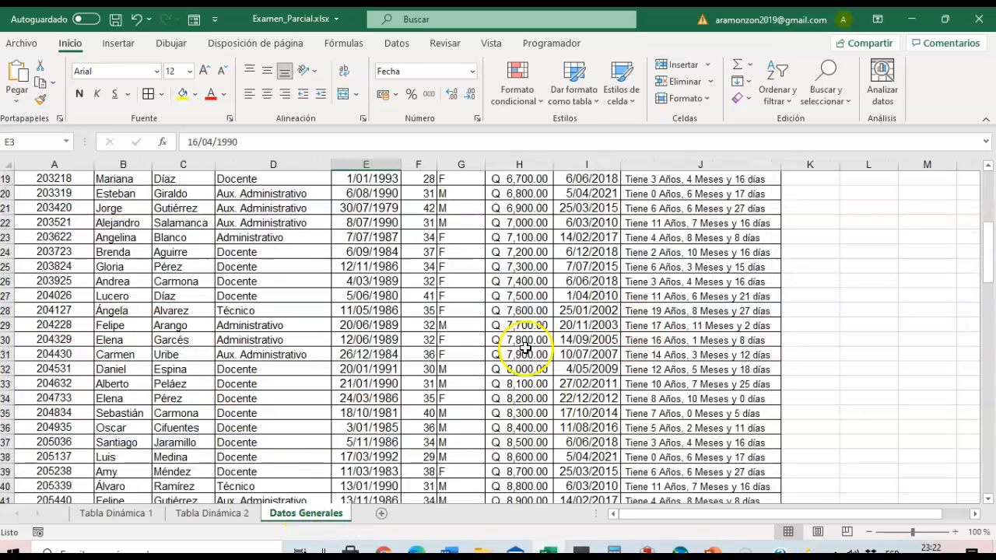
scroll(311, 358, up, 6)
click(59, 180)
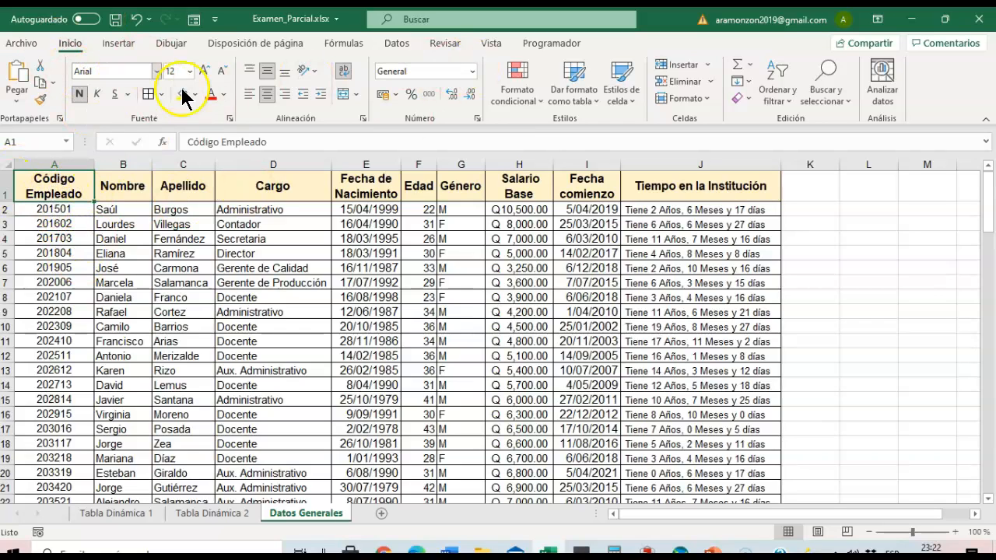
click(129, 44)
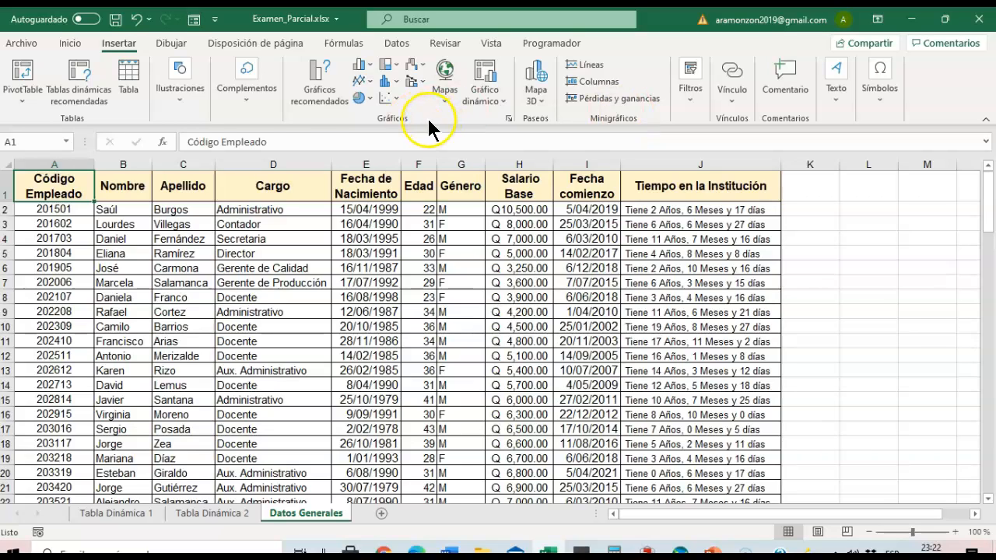
click(22, 99)
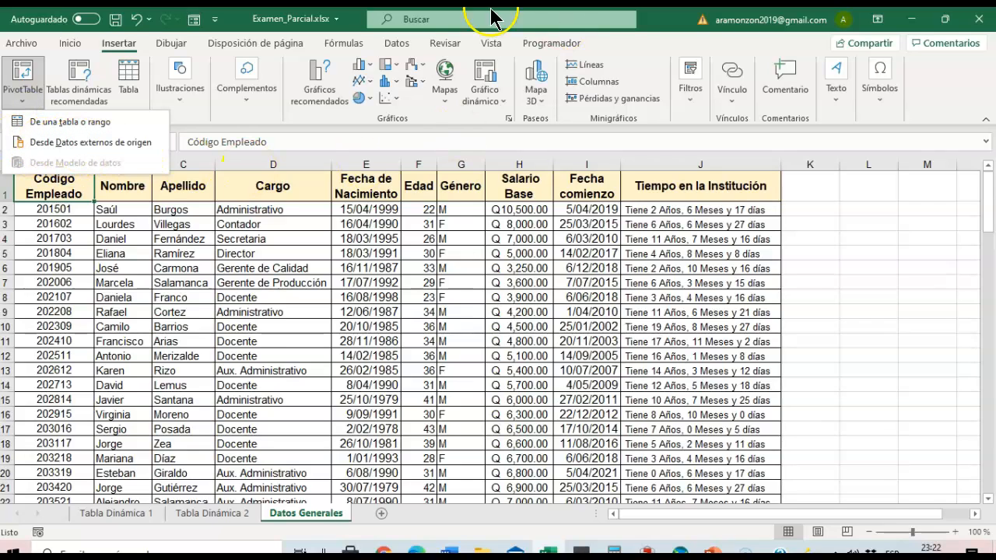
click(487, 78)
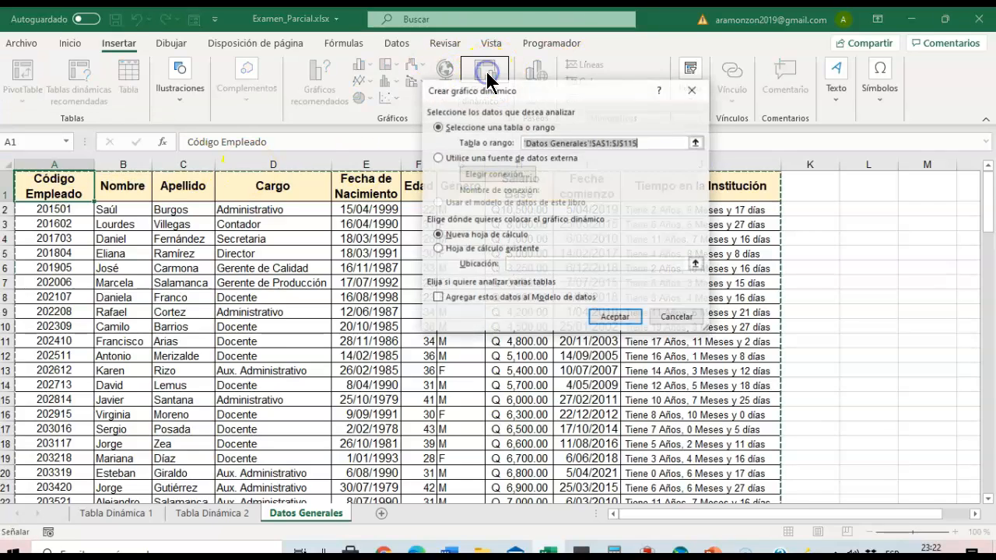
click(605, 145)
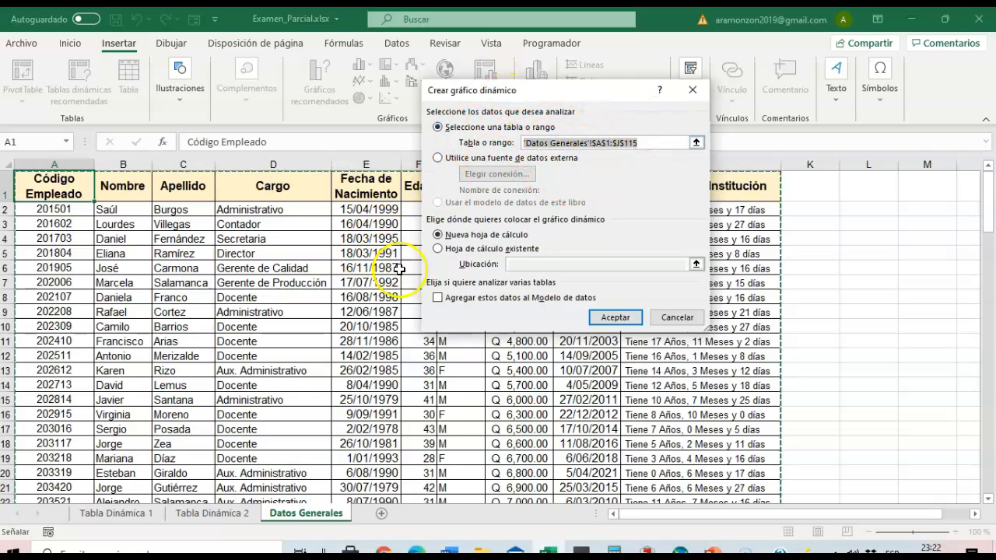
click(610, 319)
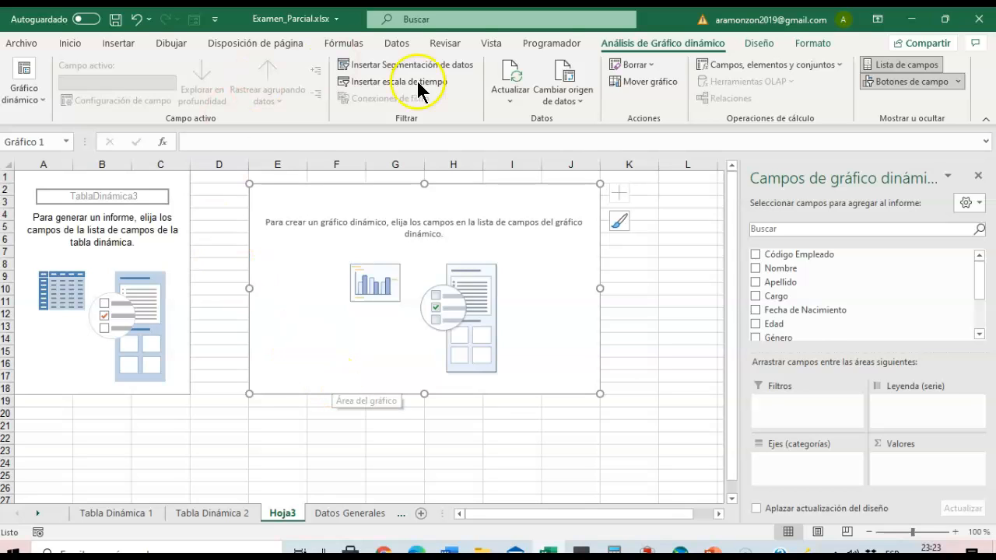
- Add the Nombre field to the pivot chart's axis categories and look through the listed row labels
click(756, 268)
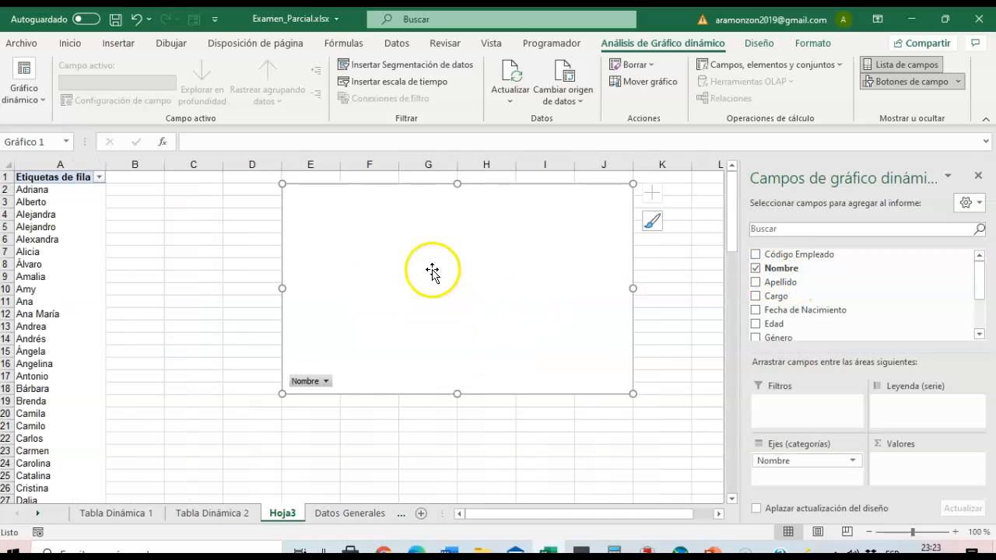
scroll(47, 273, down, 20)
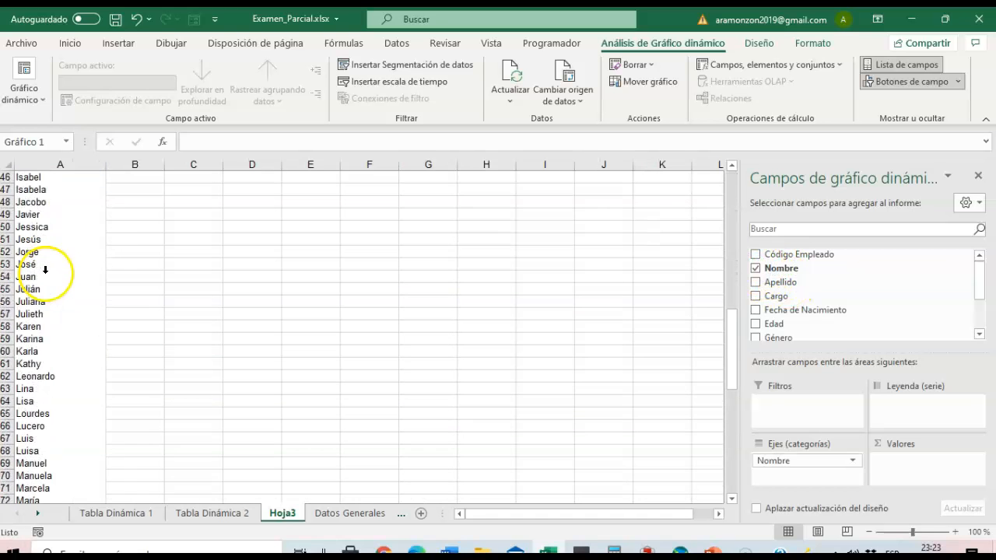
scroll(43, 270, up, 20)
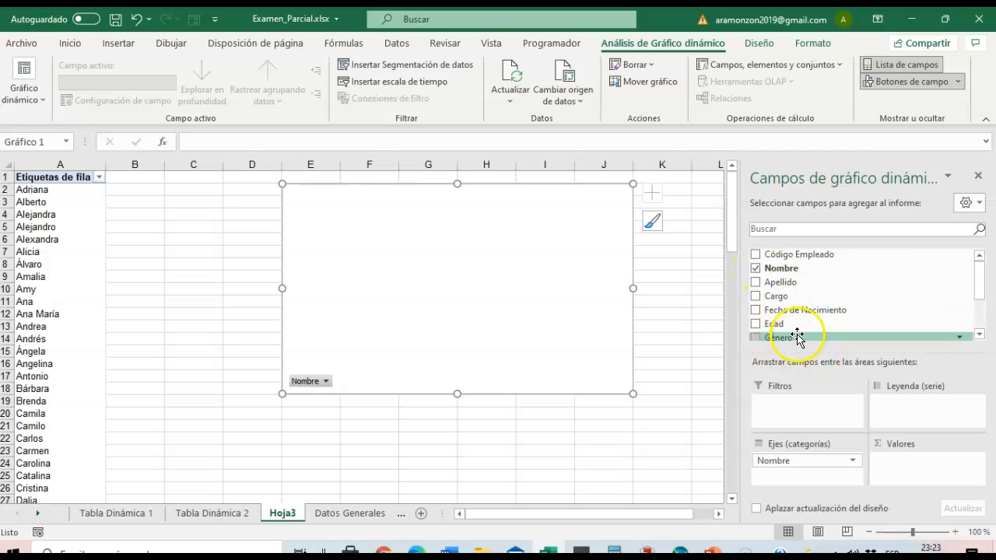
- Try Salario Base as the values of the chart by Nombre, and take the field out again
scroll(797, 336, down, 1)
click(755, 318)
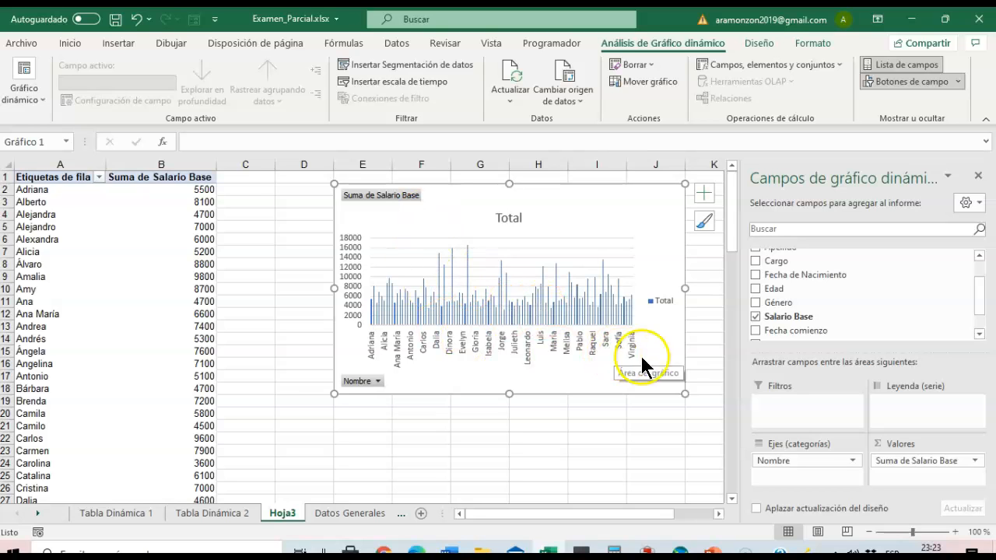
click(755, 317)
scroll(759, 319, up, 1)
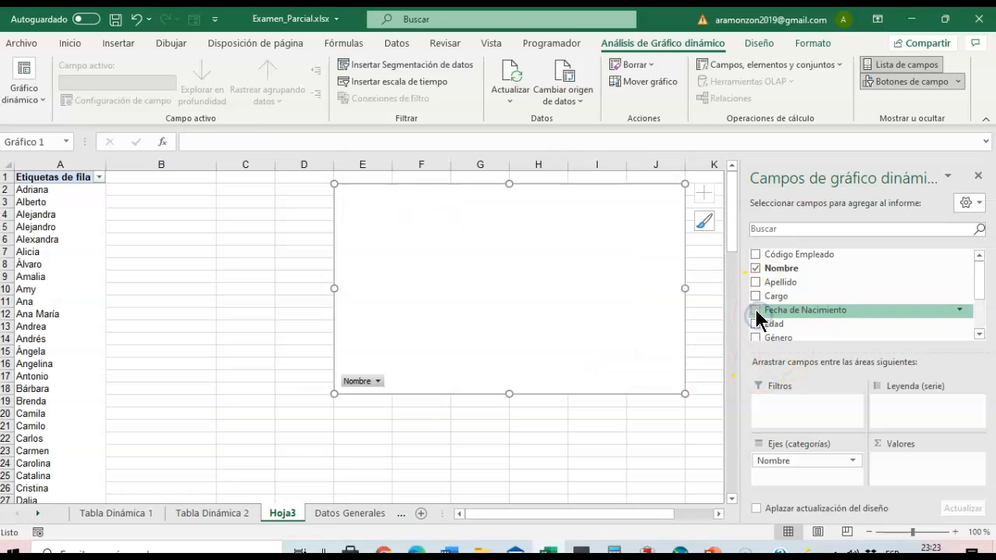
- Replace Nombre with Cargo in the chart's axis categories, and move the chart next to the row labels and widen it
click(755, 267)
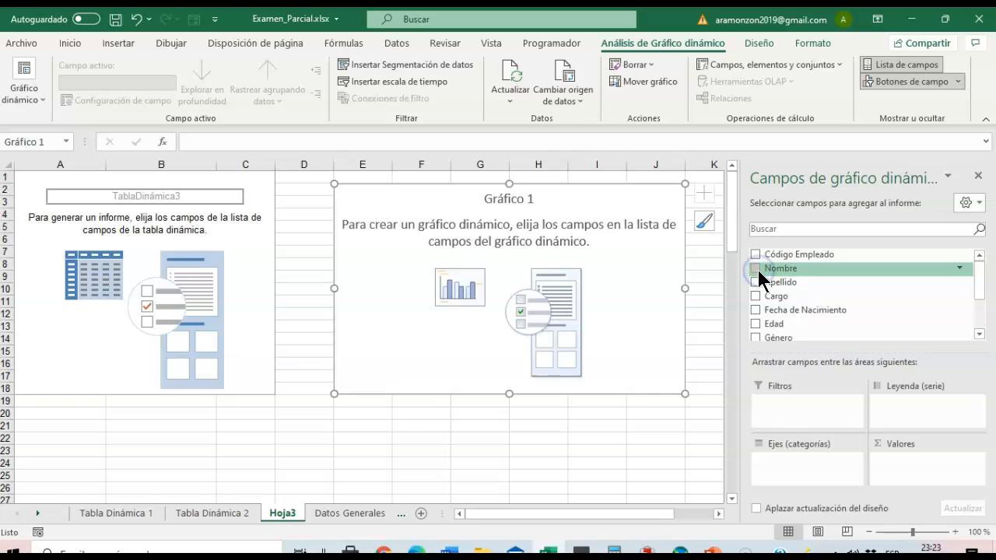
click(755, 295)
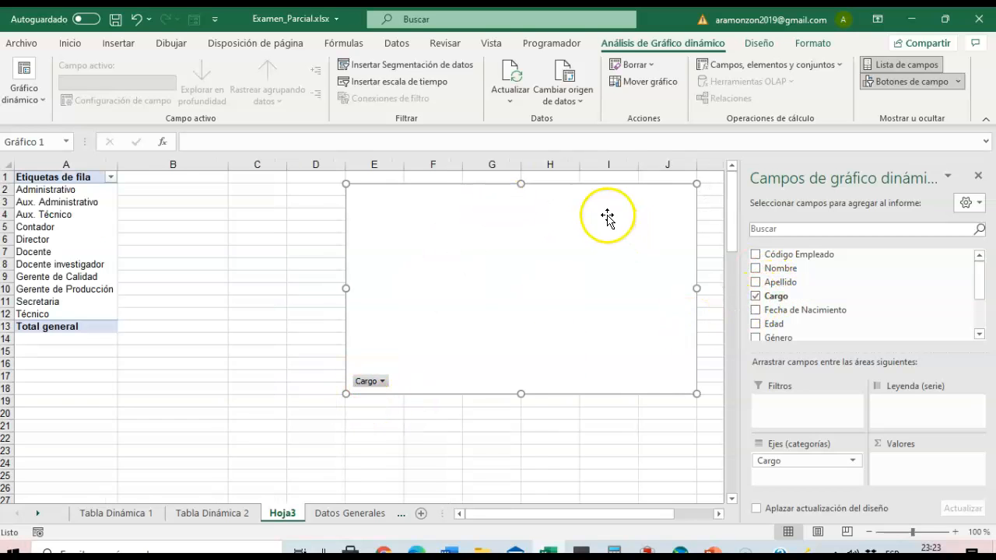
drag(582, 187, 422, 203)
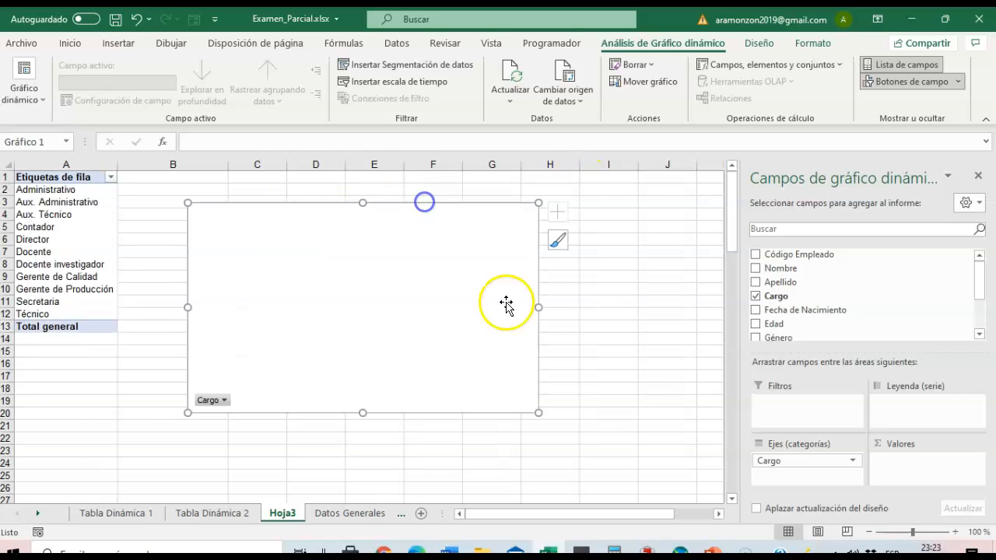
drag(584, 418, 654, 425)
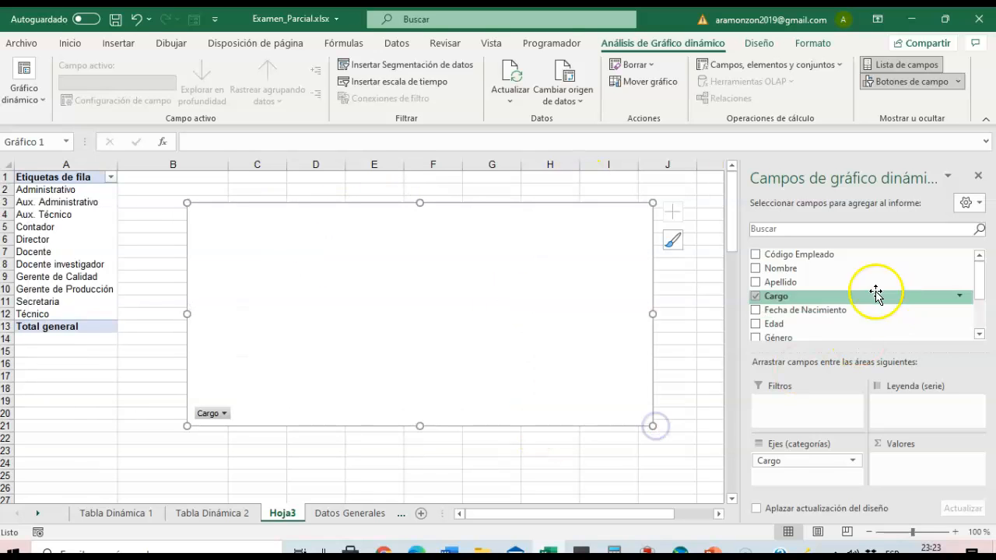
- Add the Salario Base field to the pivot chart's values
click(979, 334)
click(980, 334)
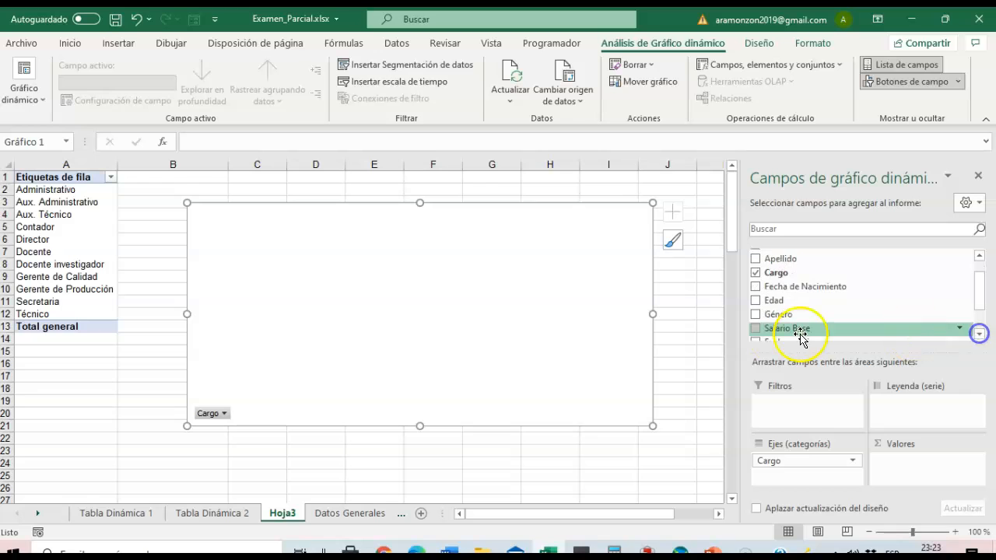
click(756, 328)
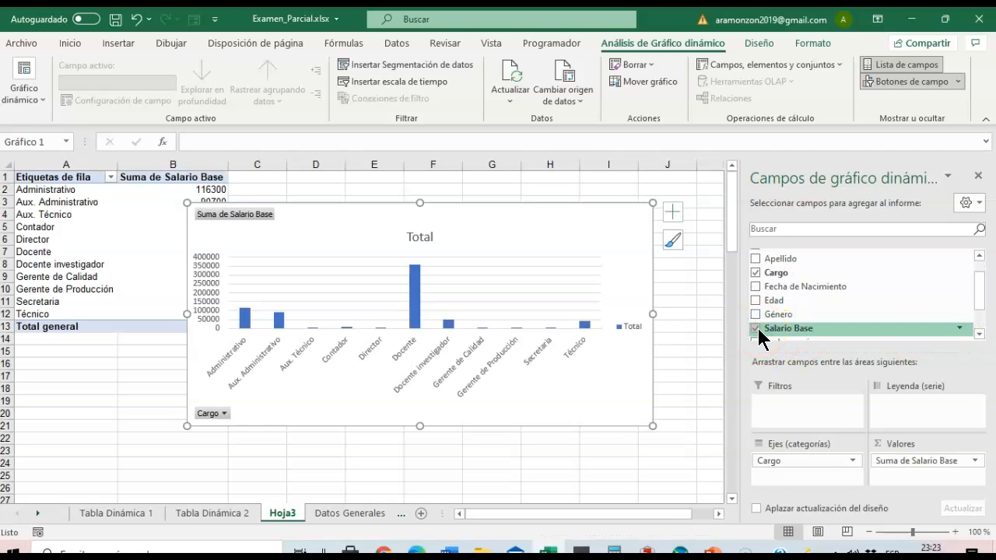
- Move the pivot chart below the Cargo summary table and enlarge it
drag(553, 207, 502, 339)
scroll(513, 327, down, 6)
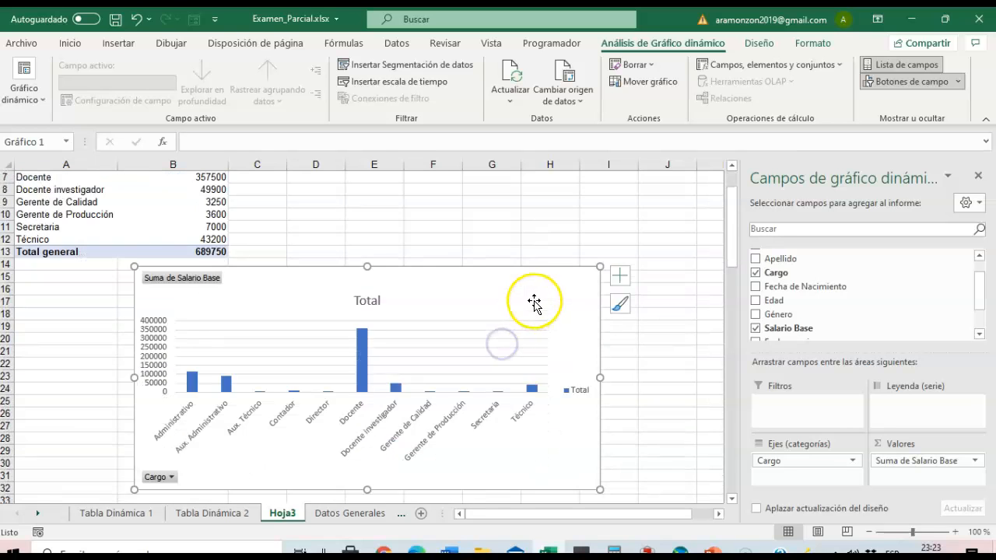
drag(604, 342, 691, 378)
scroll(615, 282, up, 2)
drag(566, 219, 517, 229)
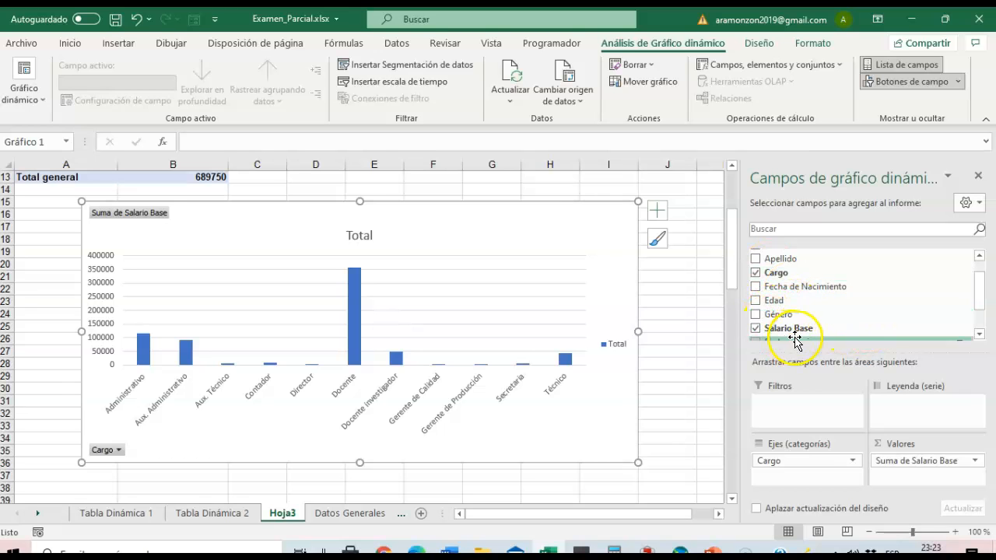
- Add the Género field as a second axis category below Cargo
scroll(785, 286, up, 1)
scroll(787, 316, down, 1)
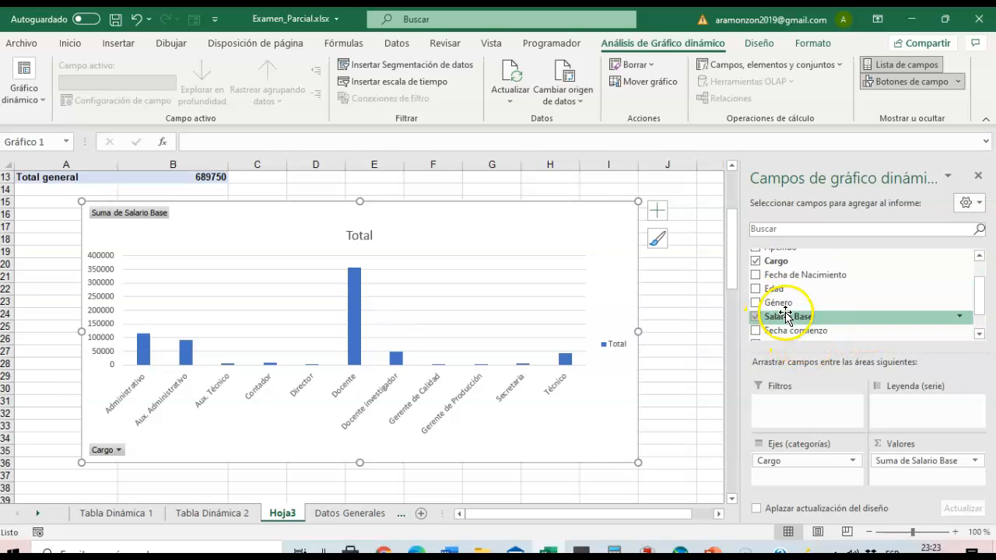
click(756, 304)
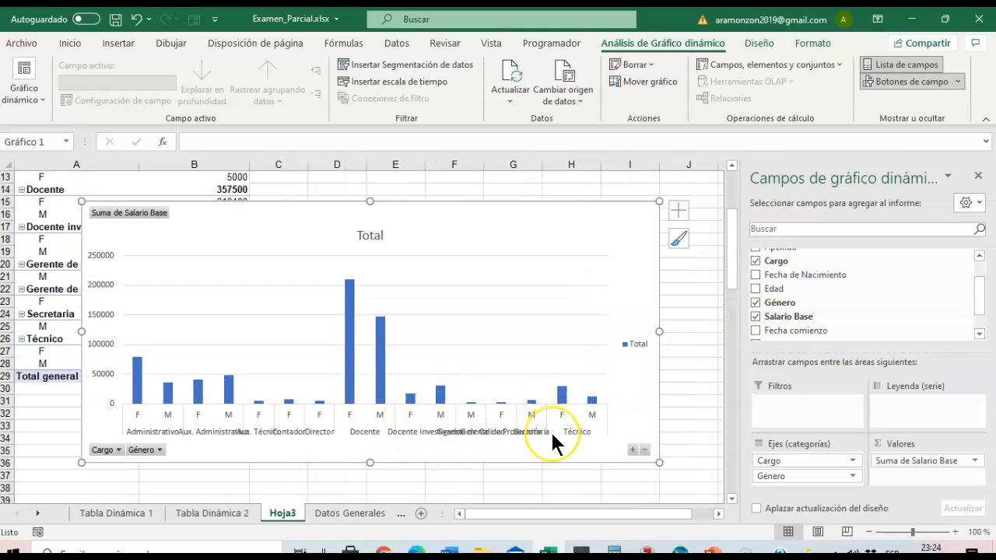
- Remove the Salario Base, Cargo and Género fields so the pivot chart is empty
click(756, 316)
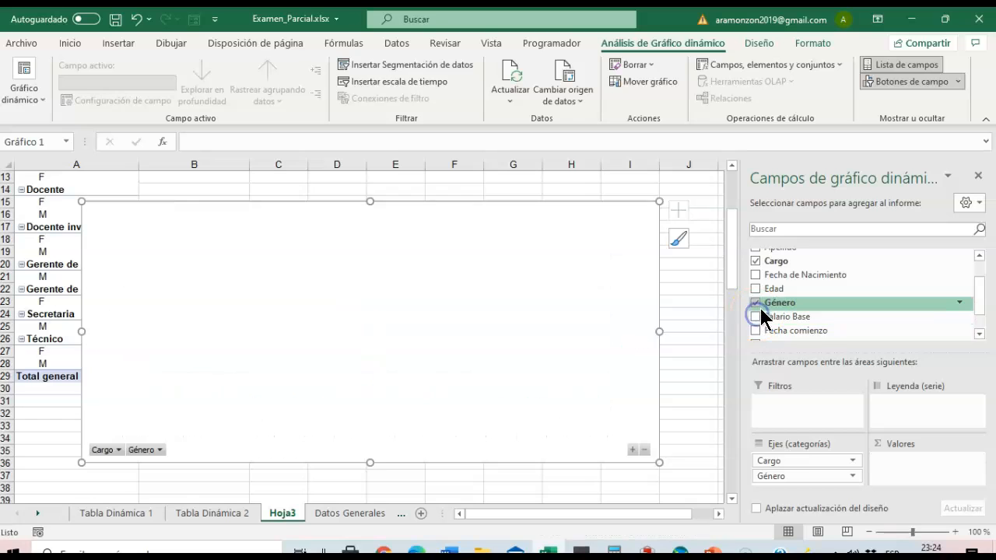
click(756, 264)
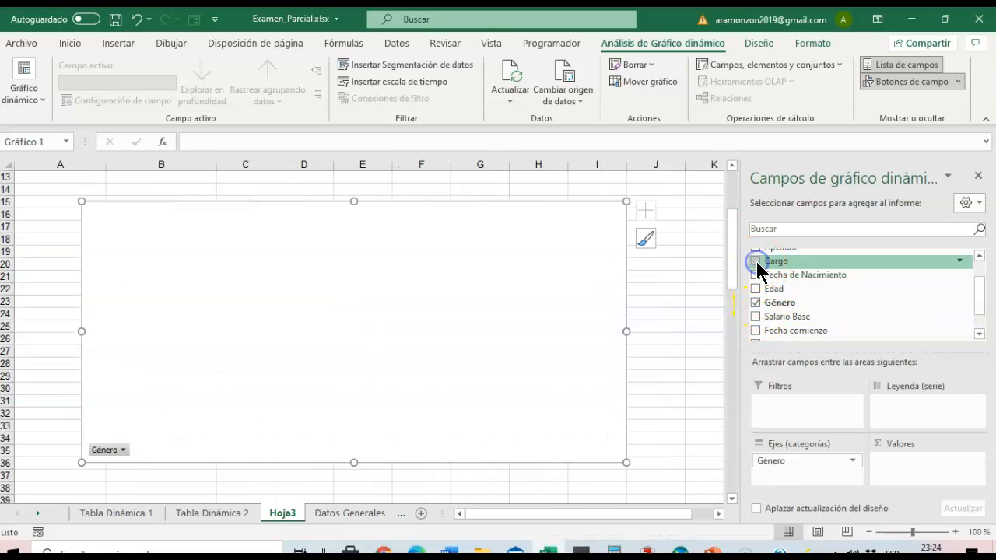
click(755, 304)
scroll(759, 299, up, 1)
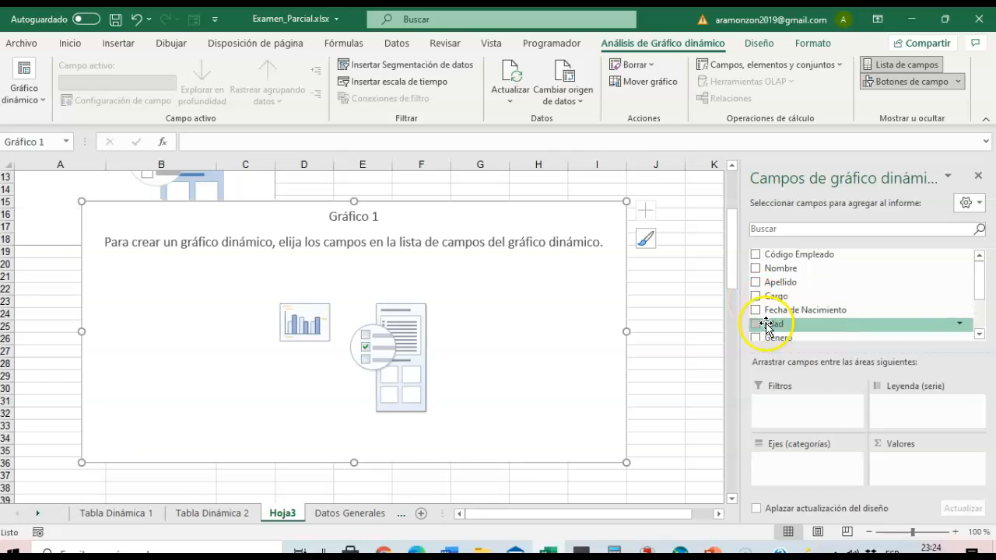
- Add Género to the chart's axis categories and move the chart up to just below the short list of row labels
scroll(766, 325, down, 1)
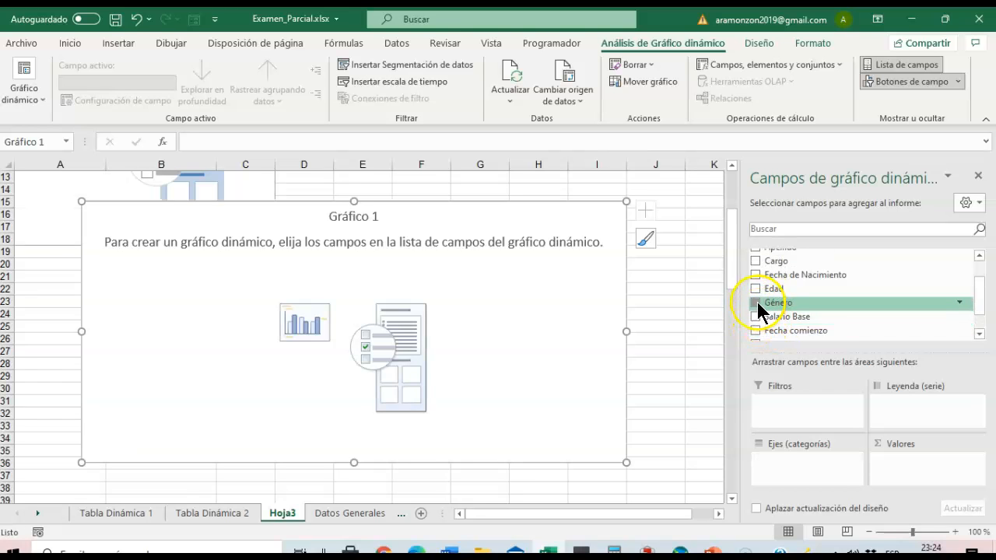
click(756, 303)
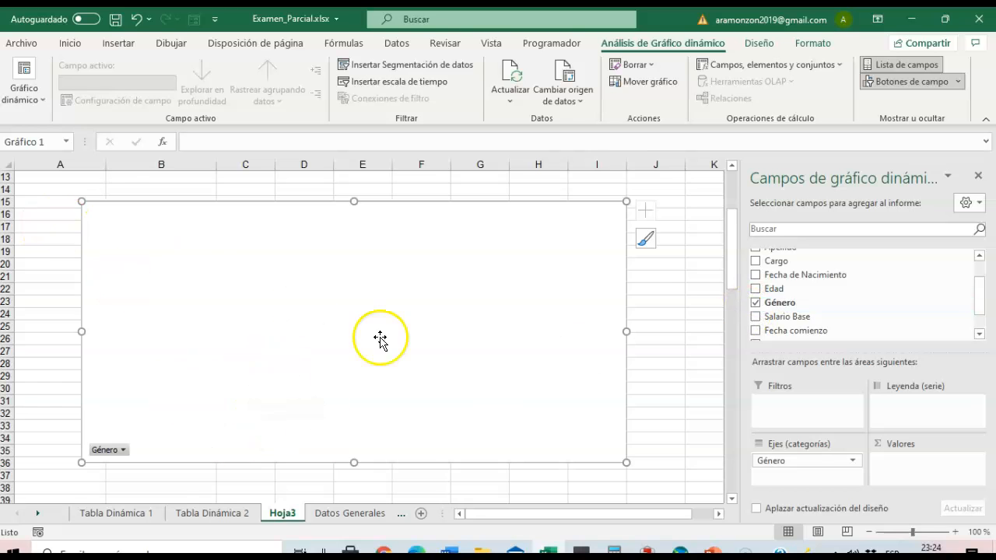
scroll(155, 207, up, 4)
drag(278, 351, 313, 242)
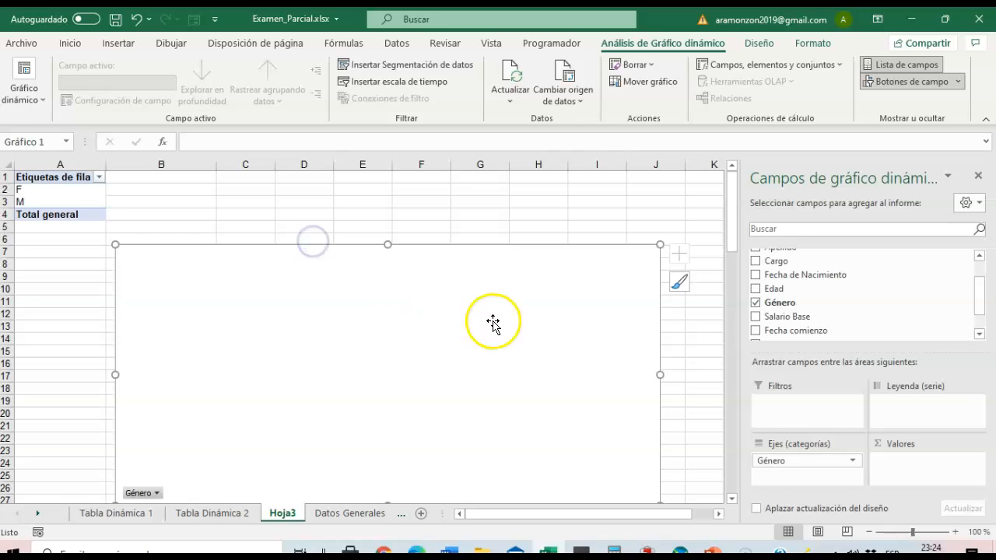
- Add Cargo as the second axis category below Género, and Salario Base as the chart's values
click(755, 262)
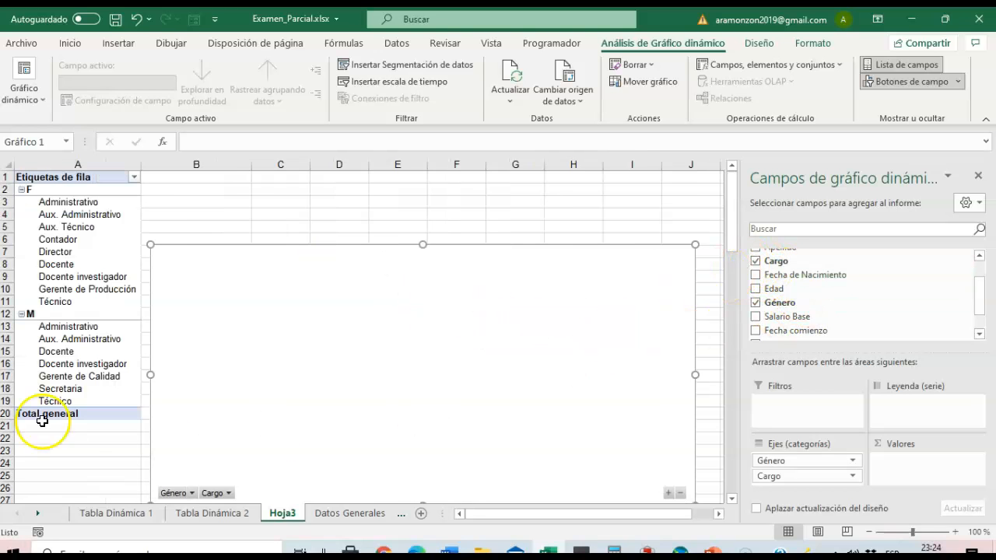
scroll(604, 311, down, 3)
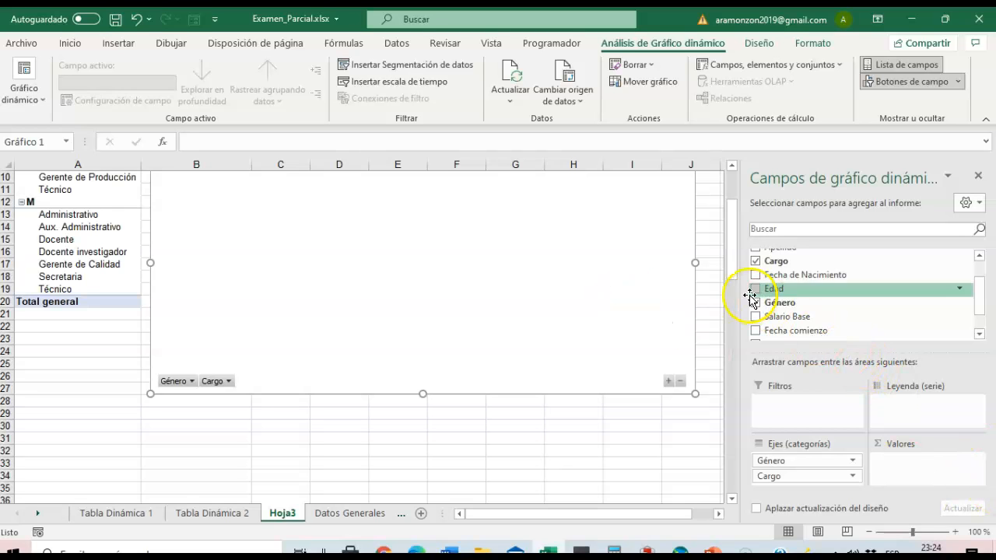
scroll(868, 323, down, 1)
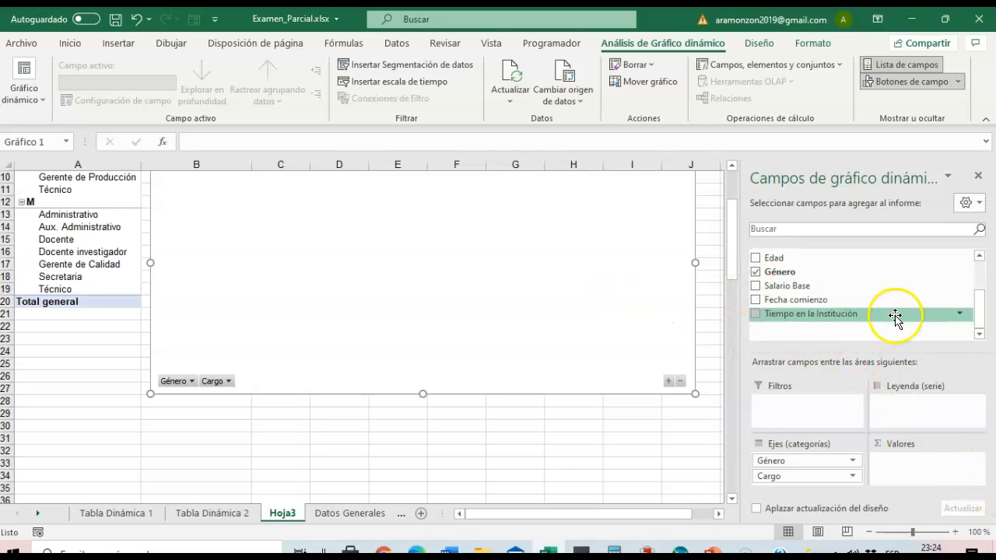
click(755, 286)
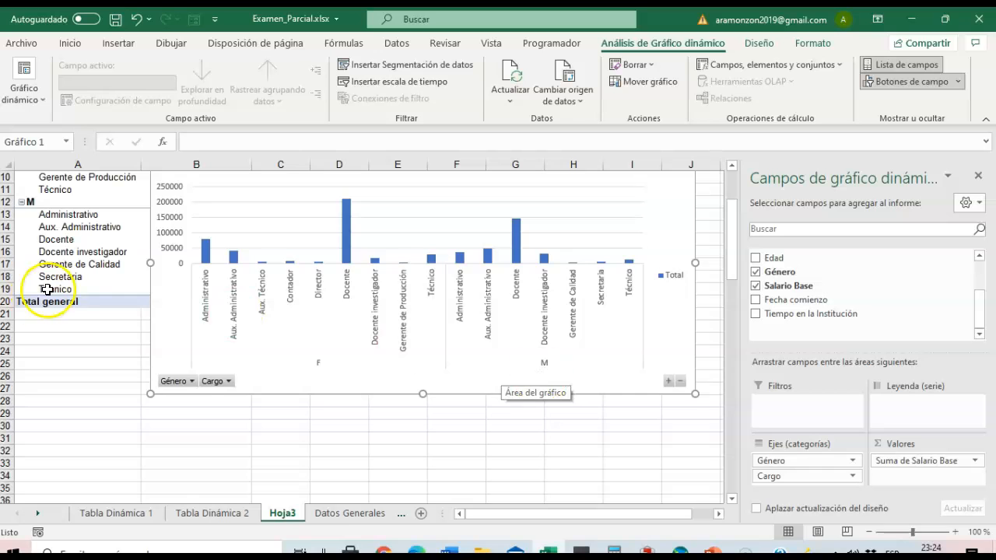
- Place the pivot chart beside the pivot table, starting at column C, and enlarge it in width and height
scroll(46, 287, up, 3)
drag(323, 247, 430, 206)
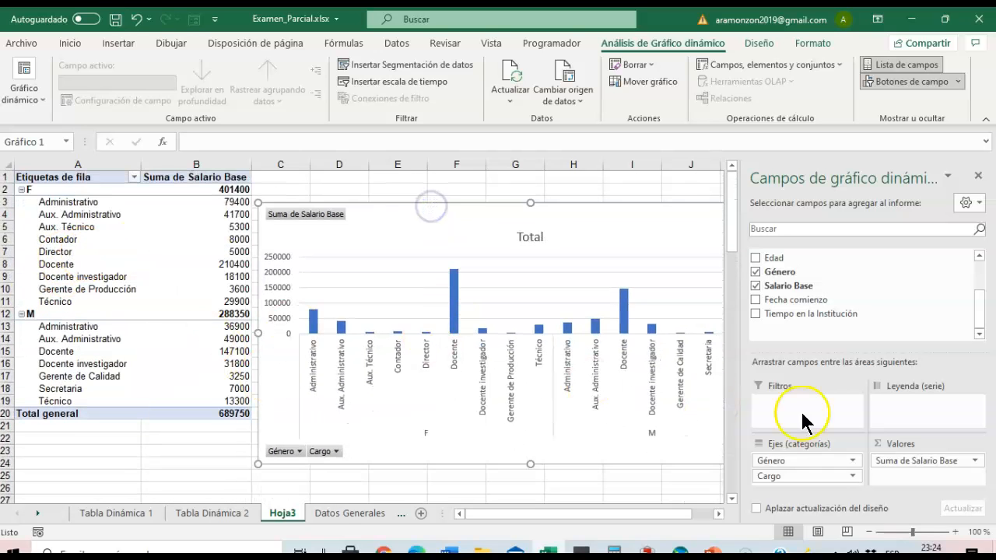
click(718, 514)
click(718, 514)
drag(567, 335, 645, 335)
drag(329, 465, 332, 504)
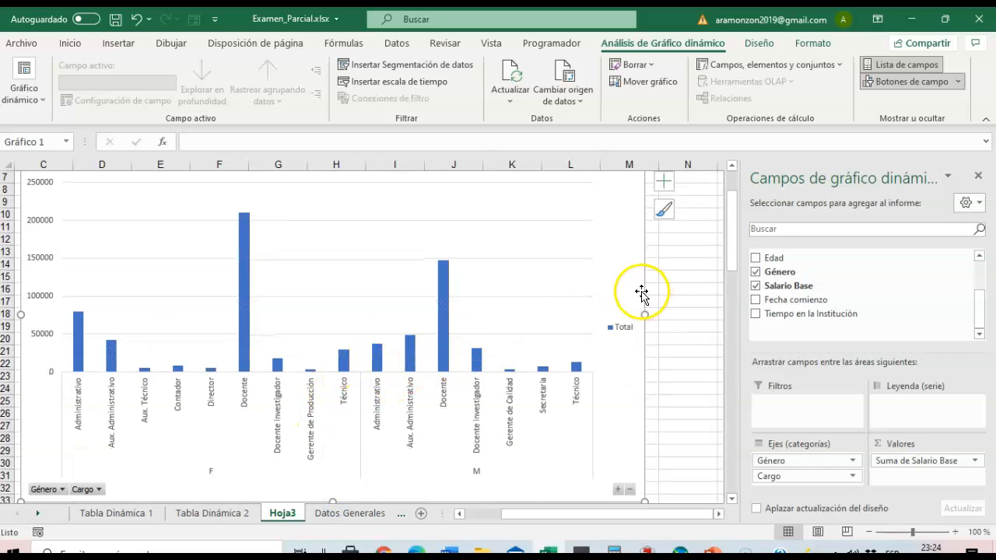
drag(644, 314, 669, 314)
scroll(424, 344, up, 2)
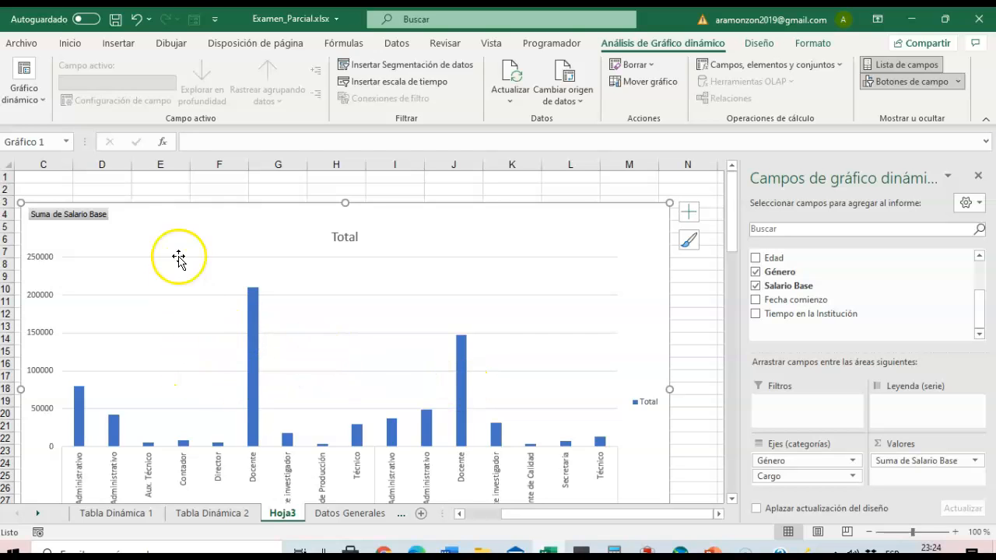
- Change the chart's colors to the multicolor palette that begins with orange
click(191, 223)
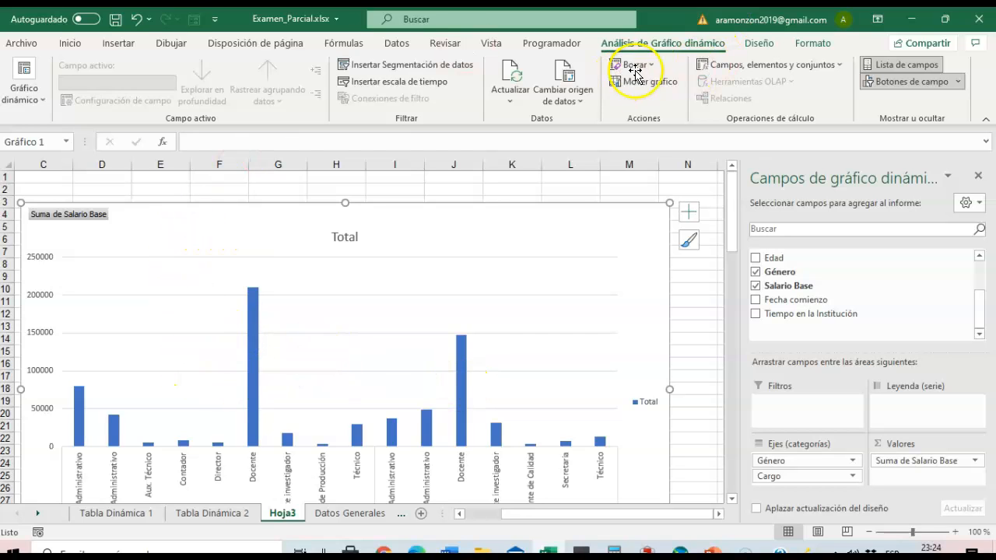
click(669, 42)
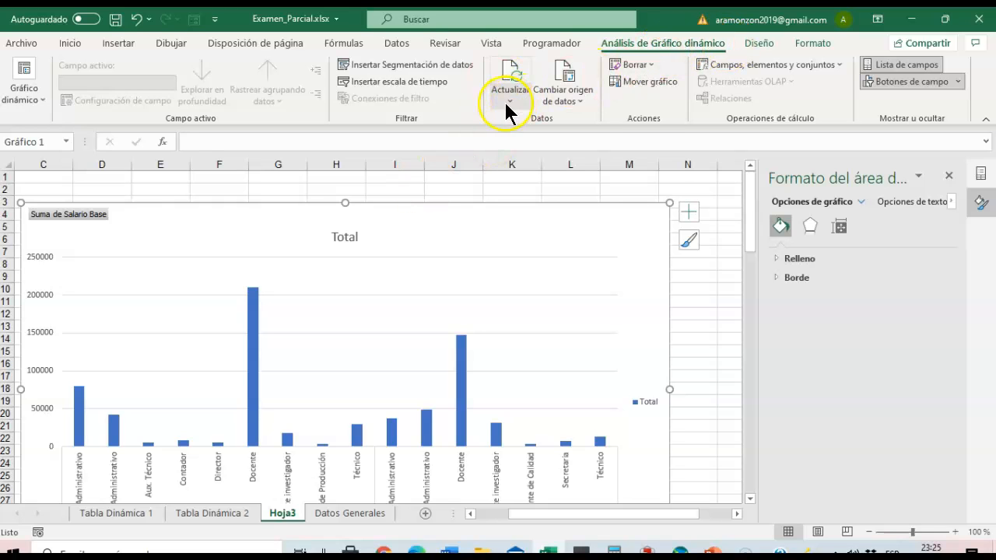
click(759, 43)
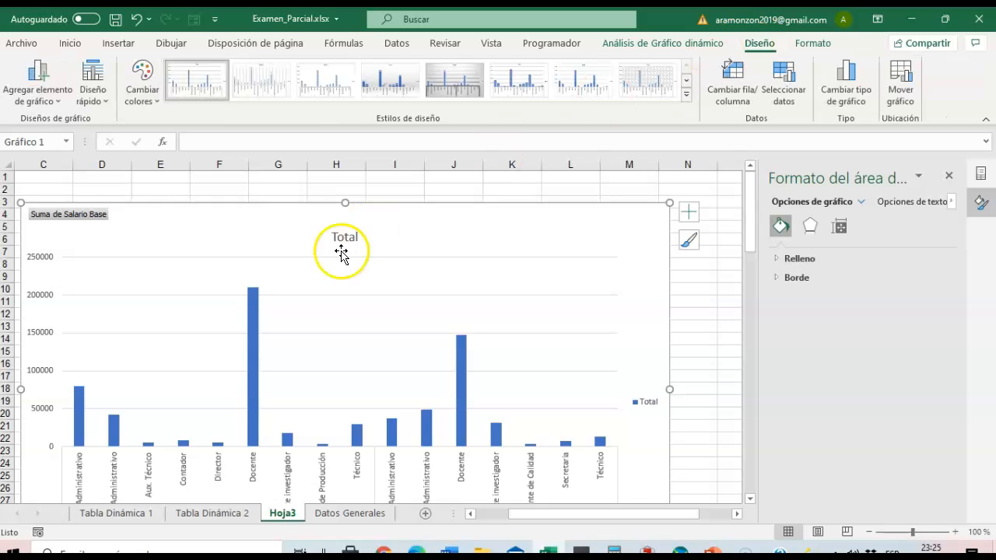
click(149, 100)
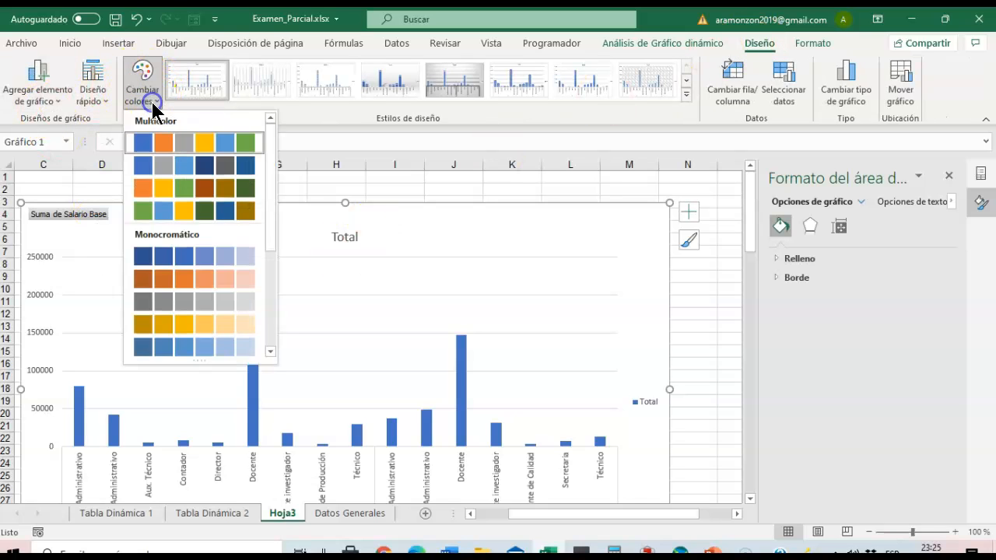
click(202, 187)
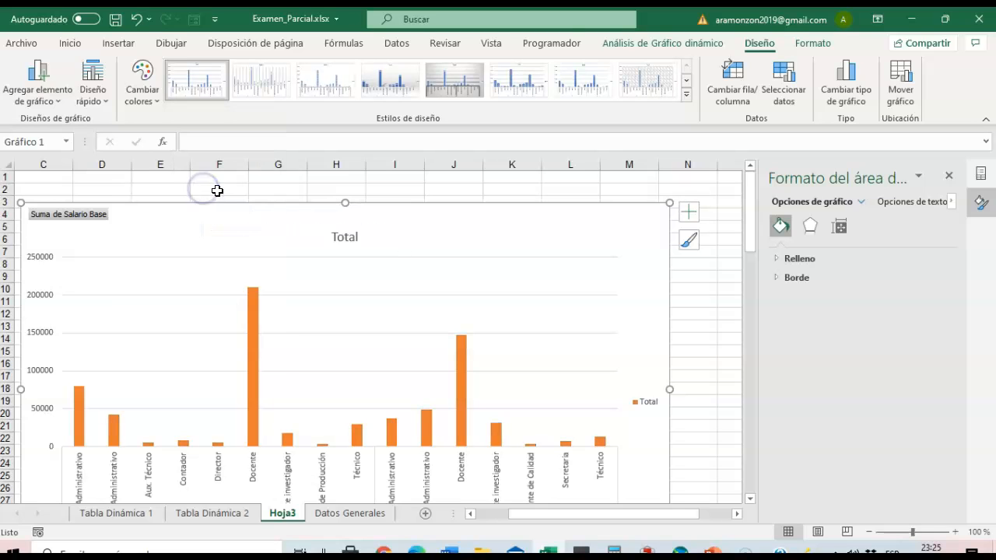
click(102, 101)
click(702, 279)
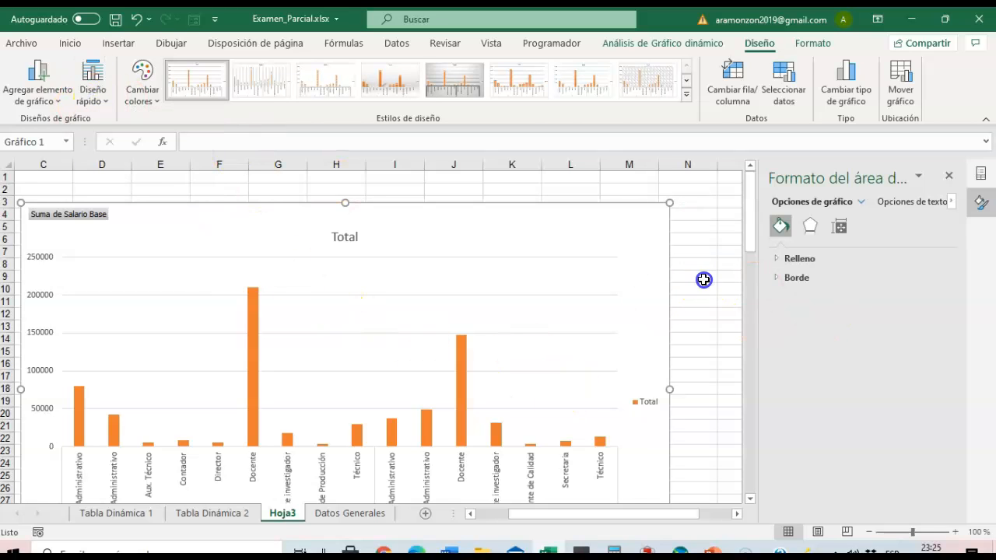
- Apply the Contabilidad number format to the Suma de Salario Base values in B2:B20
click(703, 279)
key(Left)
key(Left)
key(Left)
key(Left)
key(Left)
key(Left)
key(Left)
key(Left)
key(Left)
key(Left)
key(Left)
key(Left)
key(Left)
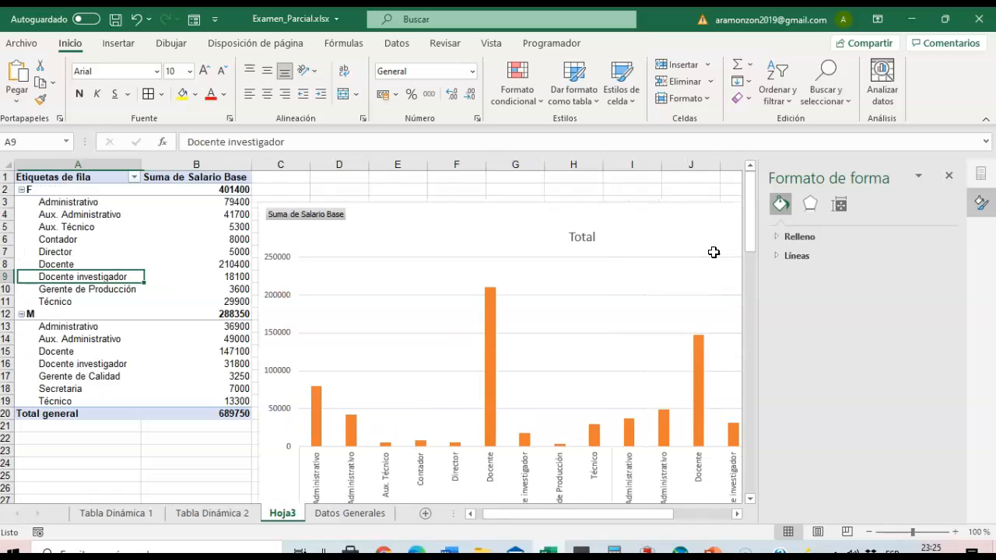
drag(222, 191, 212, 408)
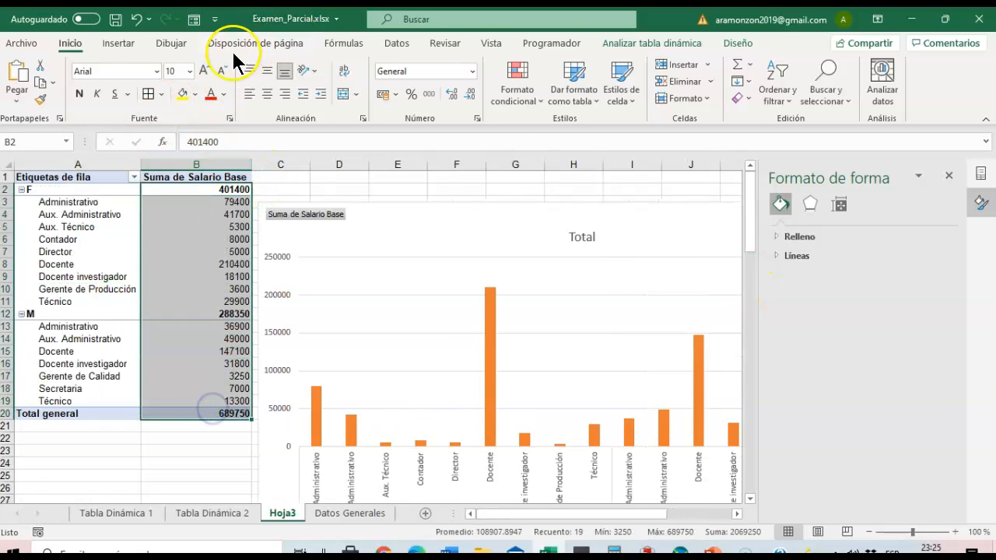
click(472, 71)
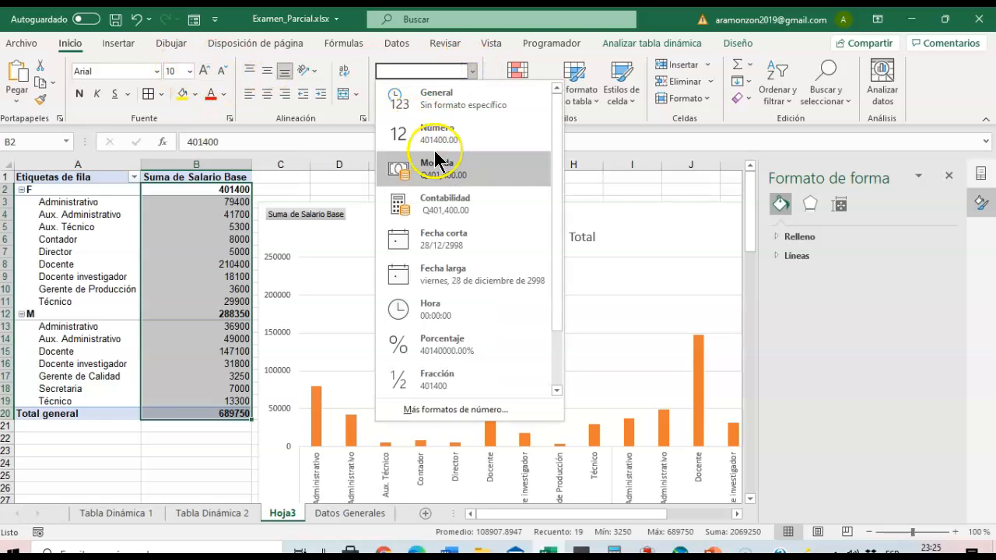
click(449, 201)
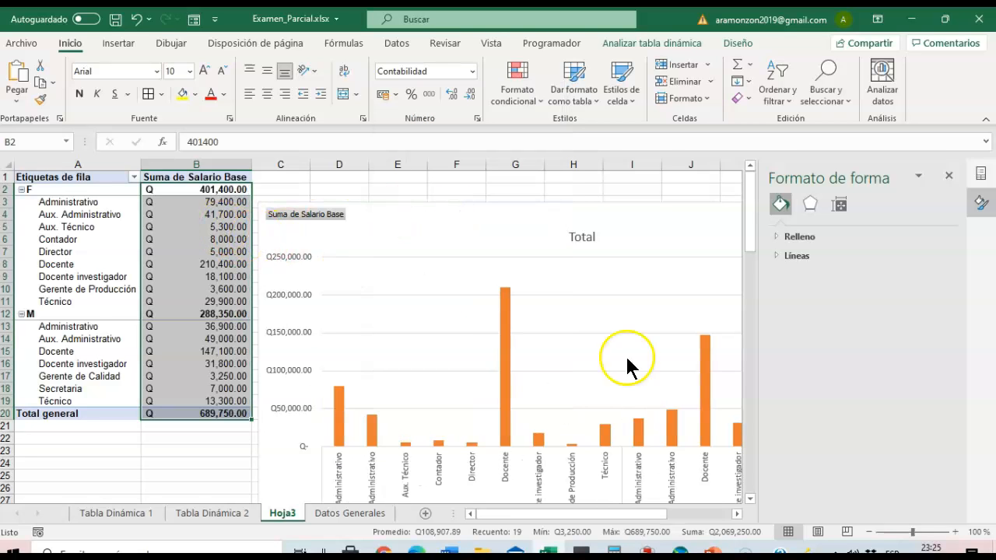
- Close the shape formatting pane and examine the pivot chart's salary columns by gender and position against the pivot table
scroll(689, 367, down, 3)
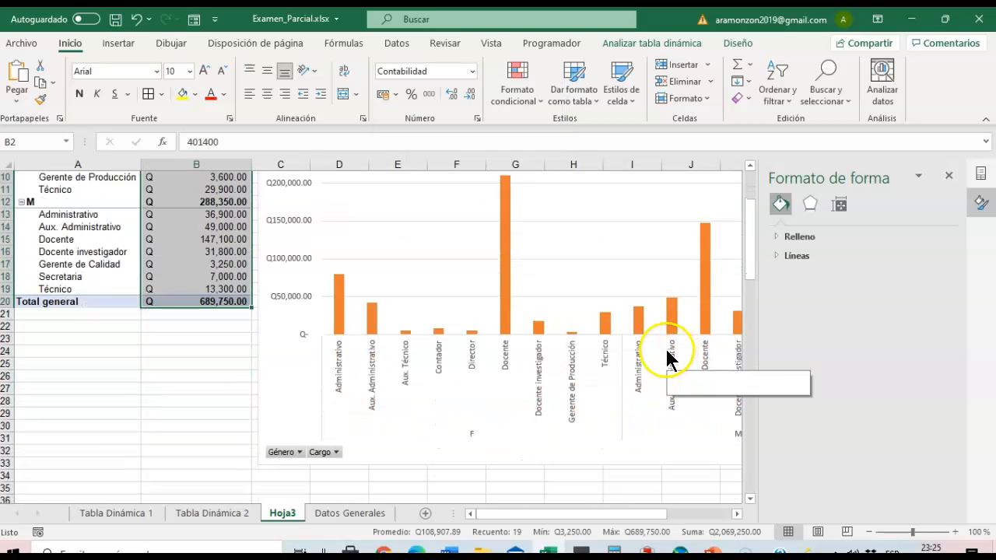
scroll(668, 357, up, 2)
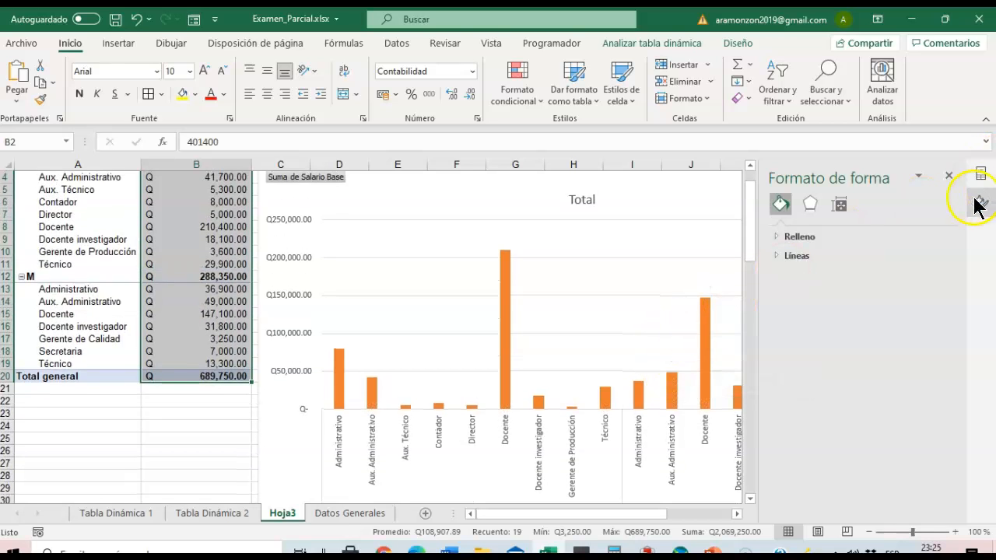
click(948, 174)
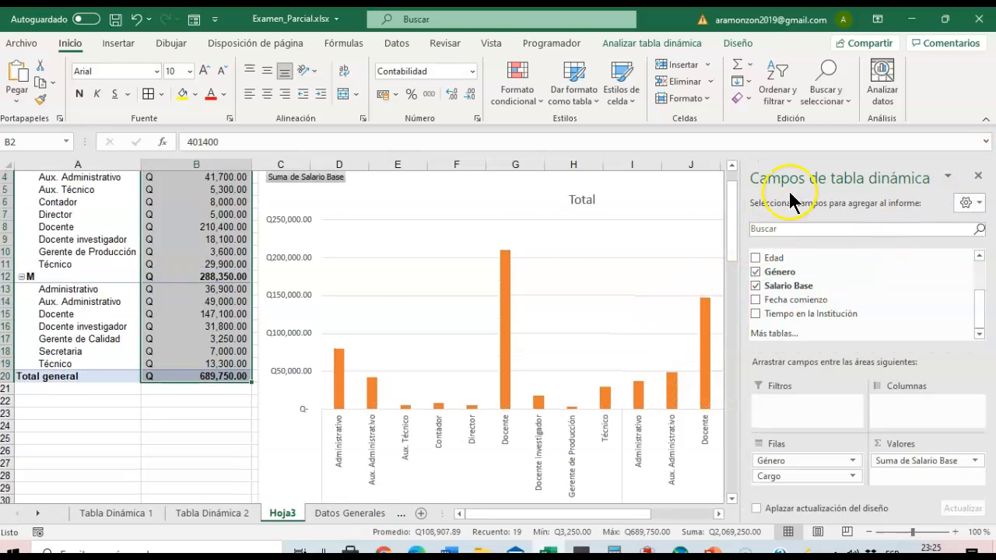
scroll(438, 316, down, 4)
scroll(475, 320, up, 3)
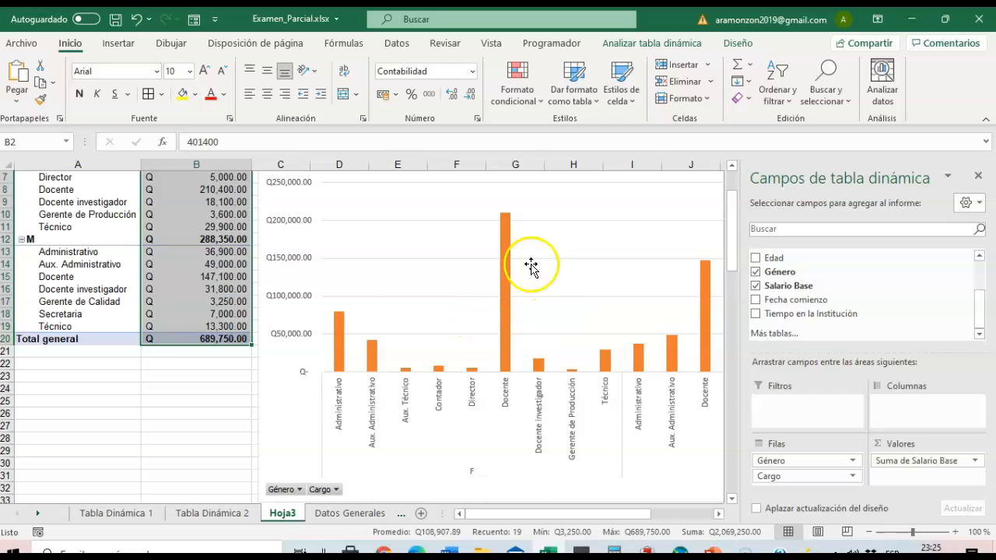
click(156, 413)
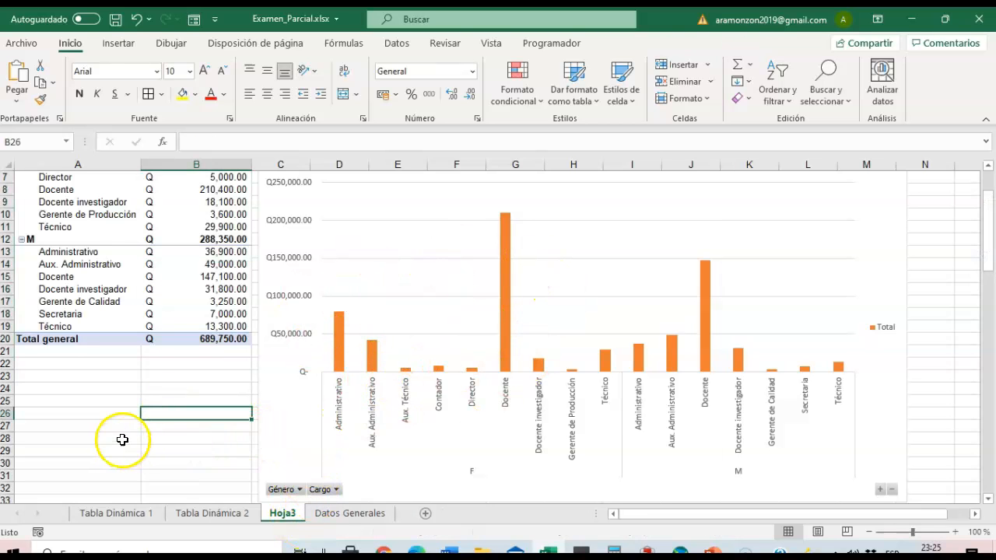
scroll(122, 439, down, 2)
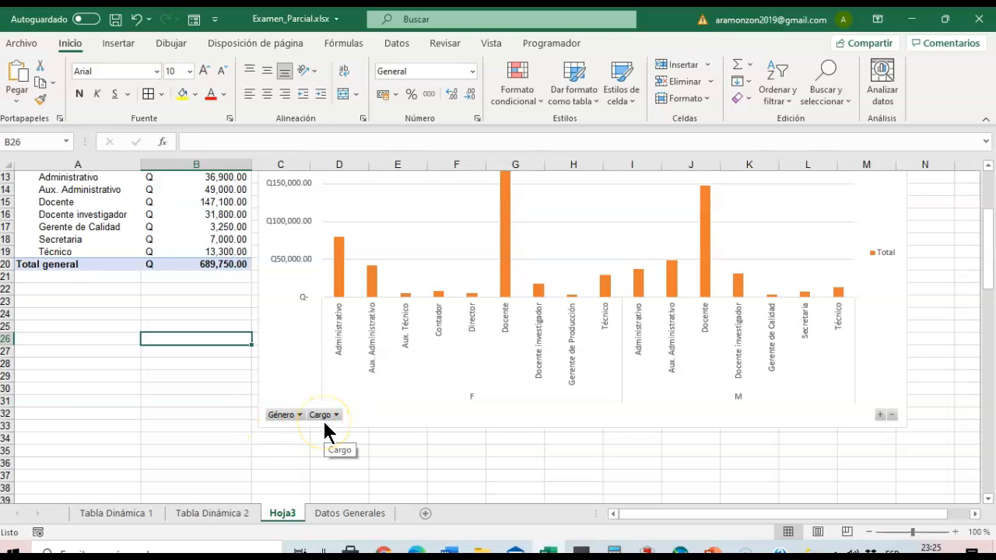
scroll(328, 409, up, 4)
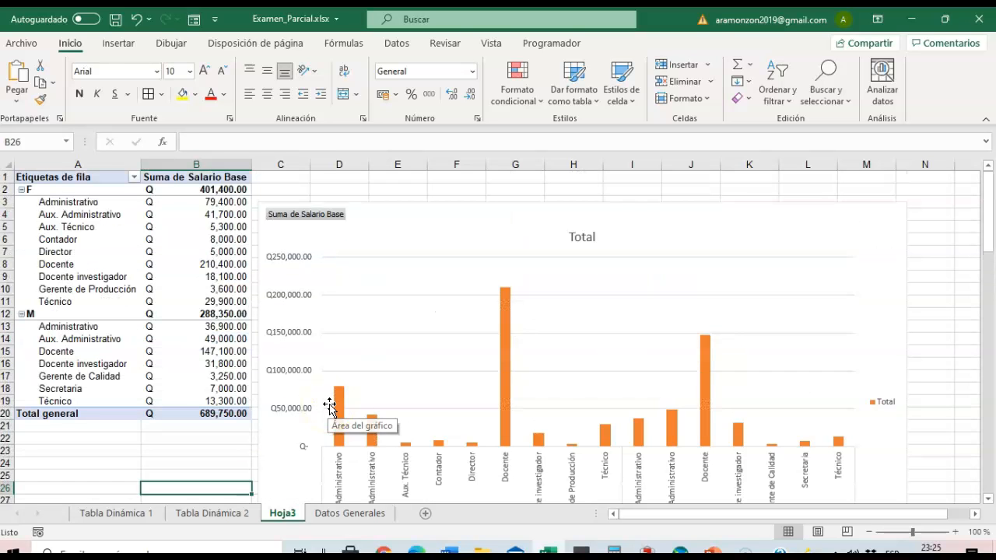
mouse_move(342, 406)
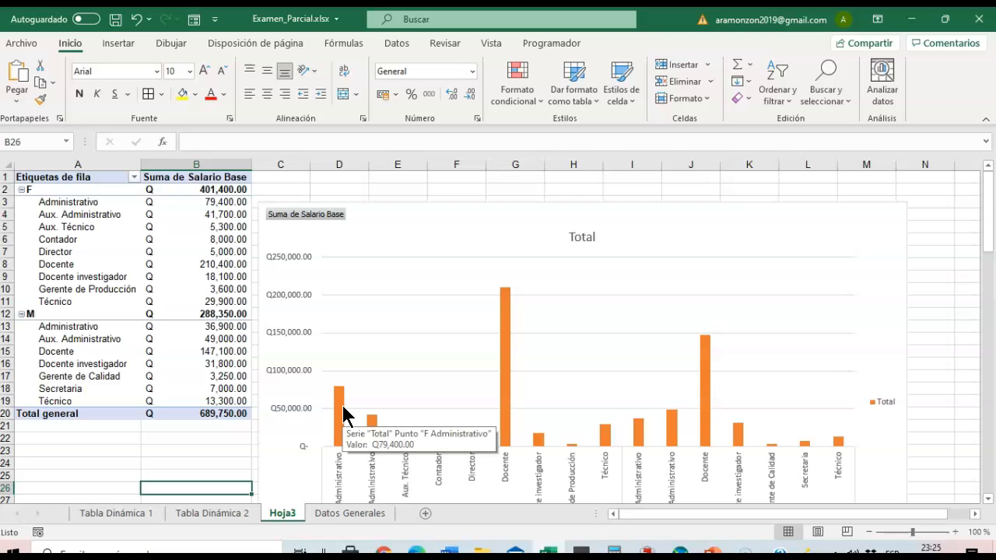
- Filter the pivot chart by Género to only F, excluding M and "M,", and review the filtered table and chart
scroll(343, 405, down, 5)
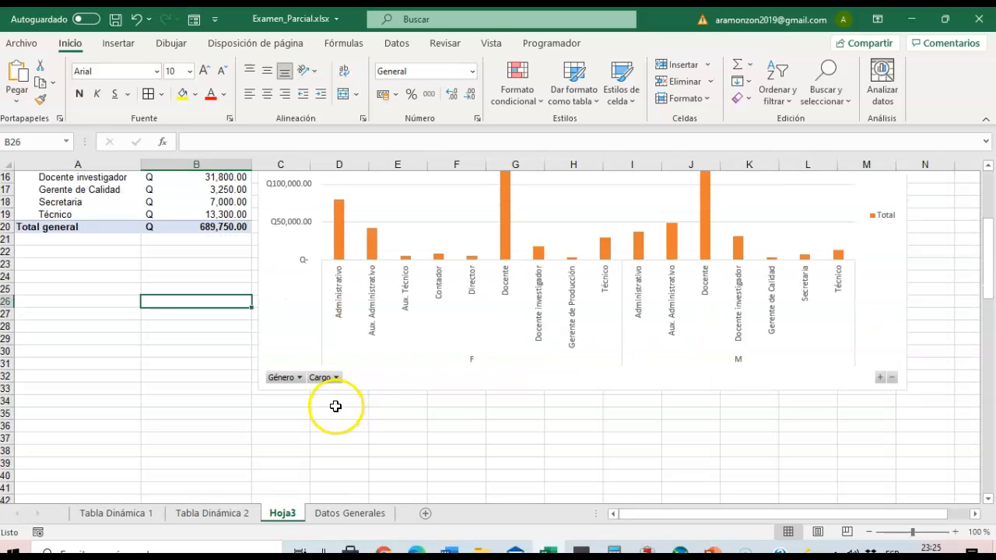
click(300, 378)
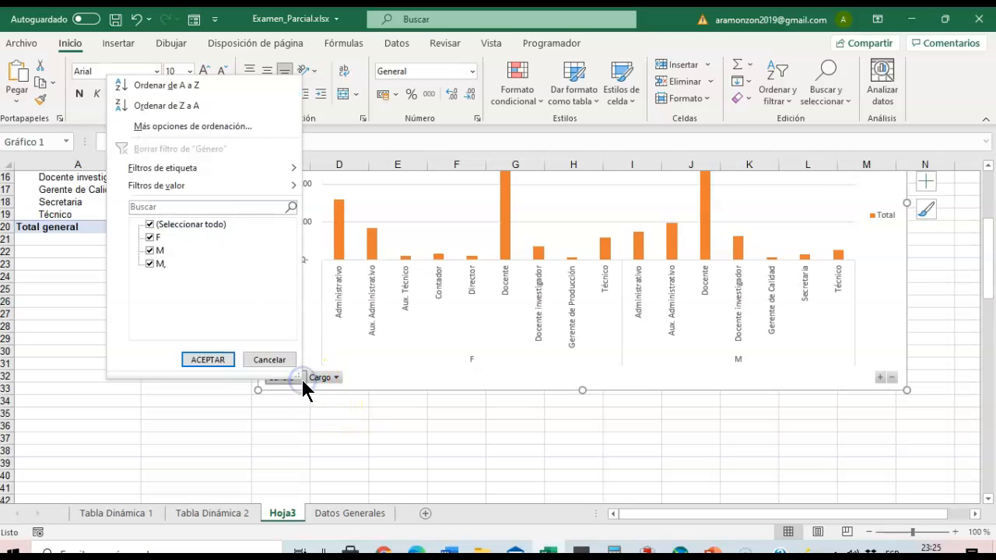
click(150, 250)
click(149, 264)
click(210, 361)
scroll(130, 326, up, 5)
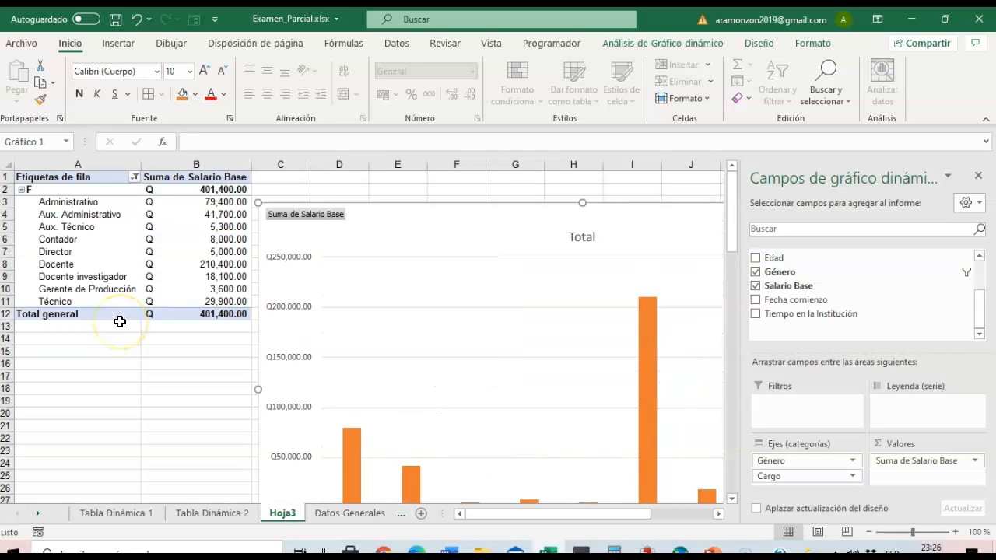
scroll(119, 321, down, 4)
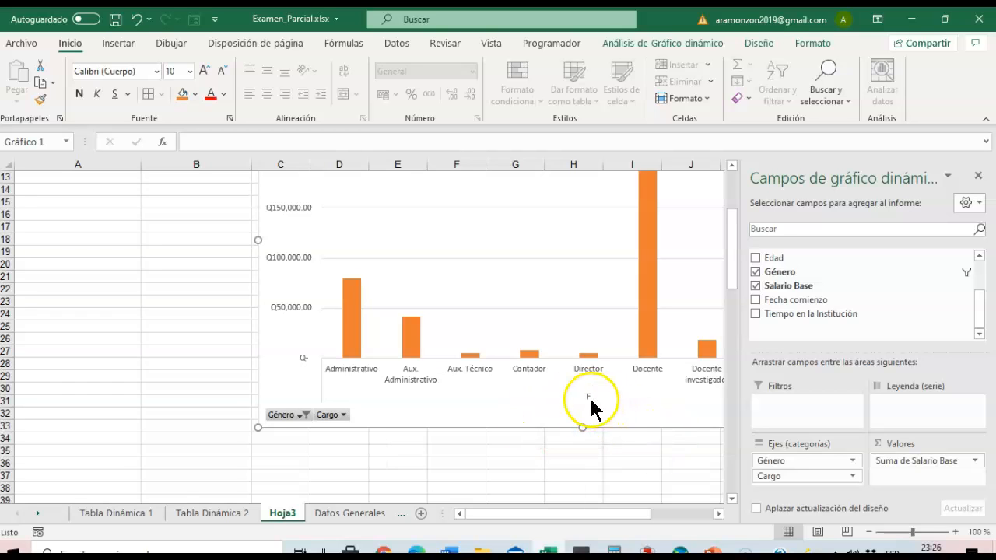
- Restore all Género values in the pivot chart's filter
click(303, 416)
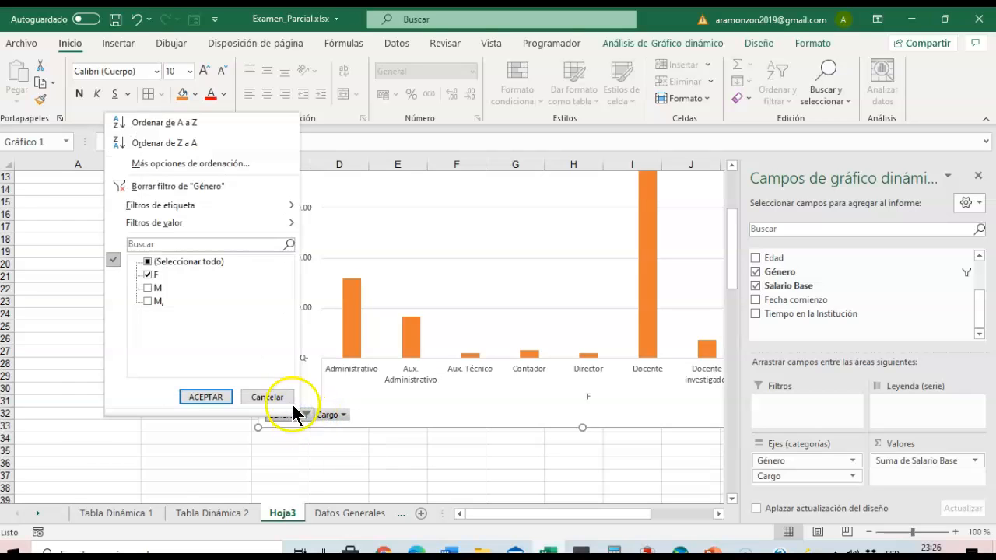
click(147, 264)
click(205, 397)
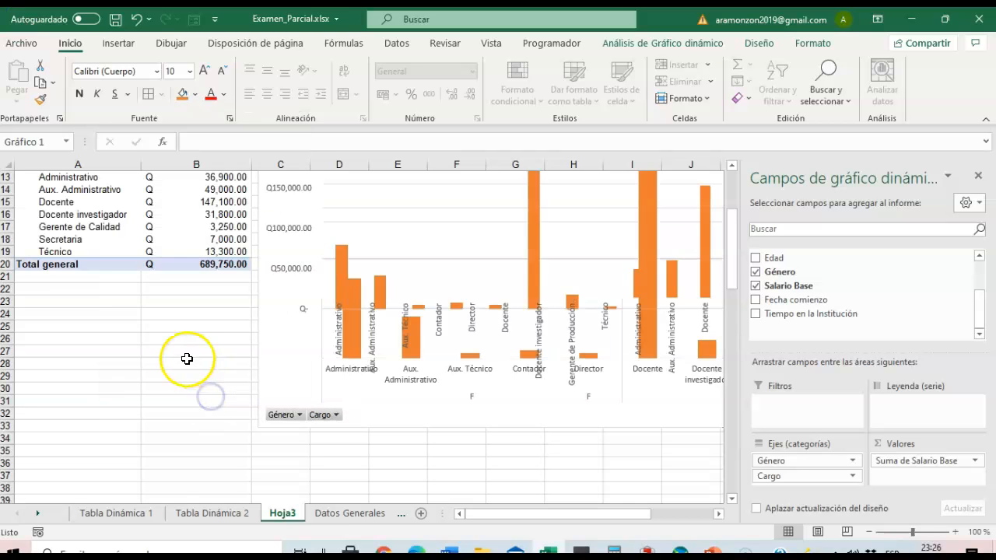
scroll(183, 357, up, 4)
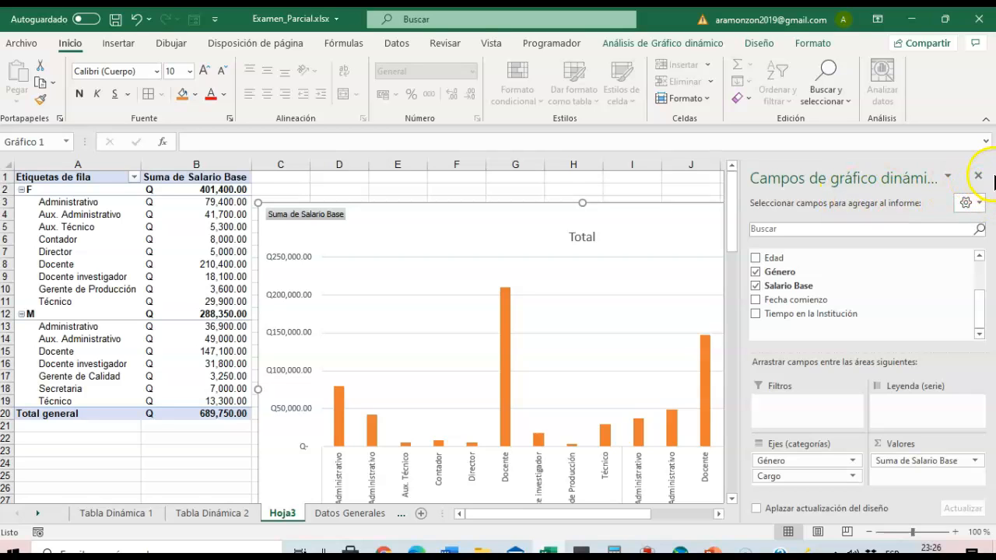
- Hide the field list, title the pivot chart "Salario Promedio por Género y Cargo", and shift the chart slightly up and to the right
click(977, 176)
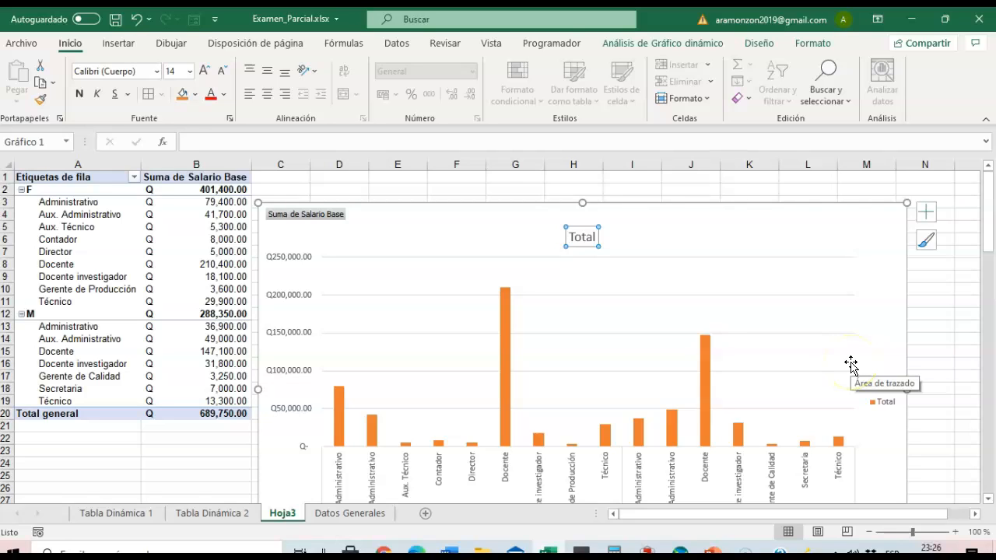
text(S)
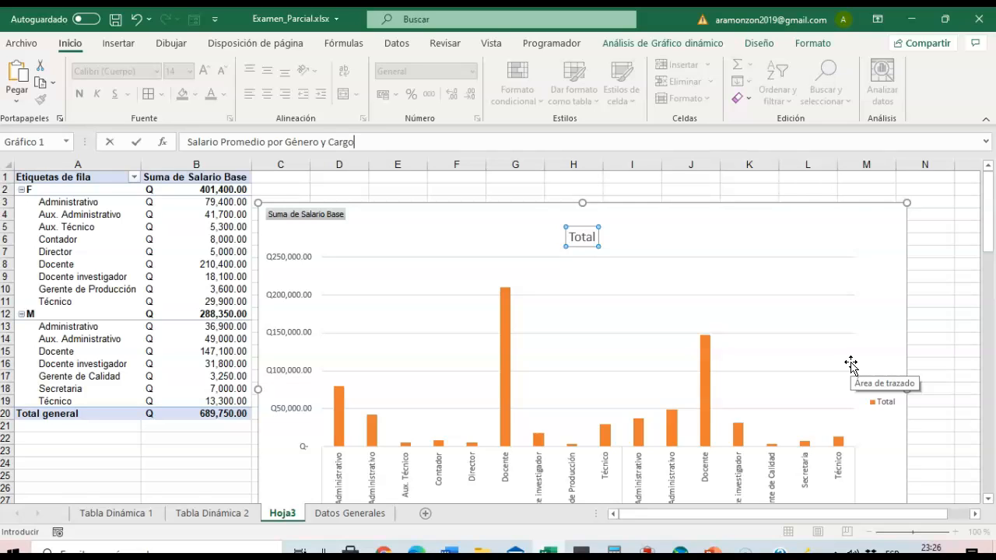
key(Return)
click(714, 190)
drag(714, 190, 726, 181)
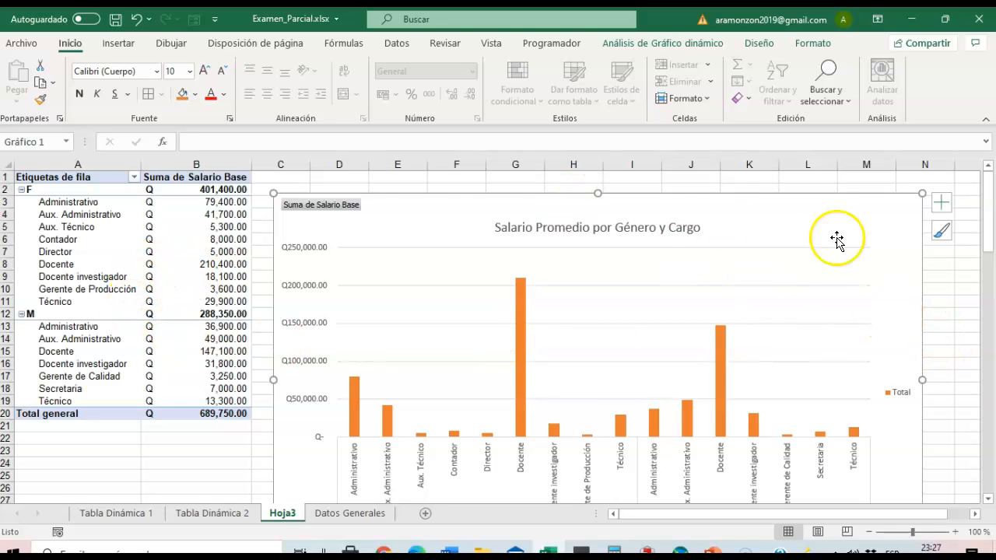
- Show the pivot chart's field list again and nudge the chart slightly further away from the pivot table
click(655, 47)
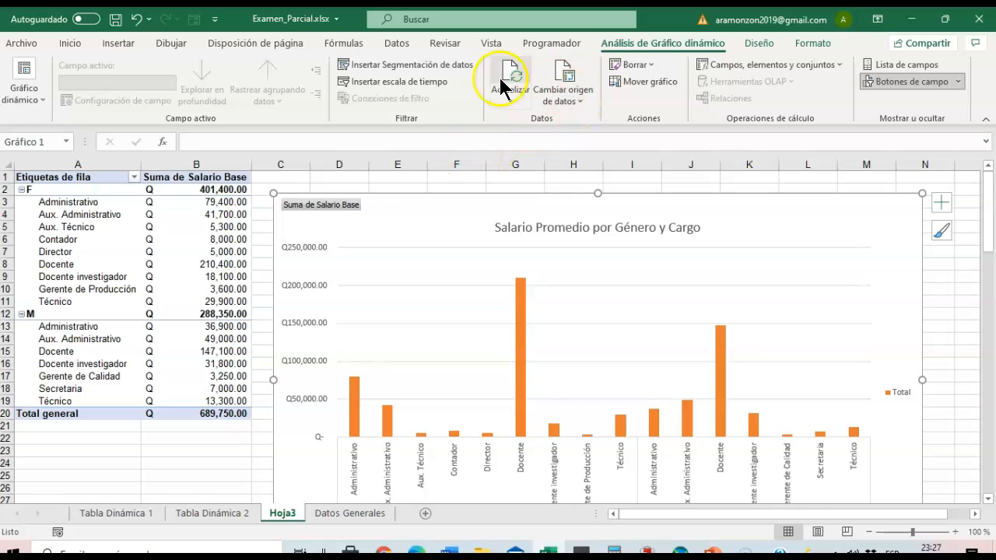
click(928, 67)
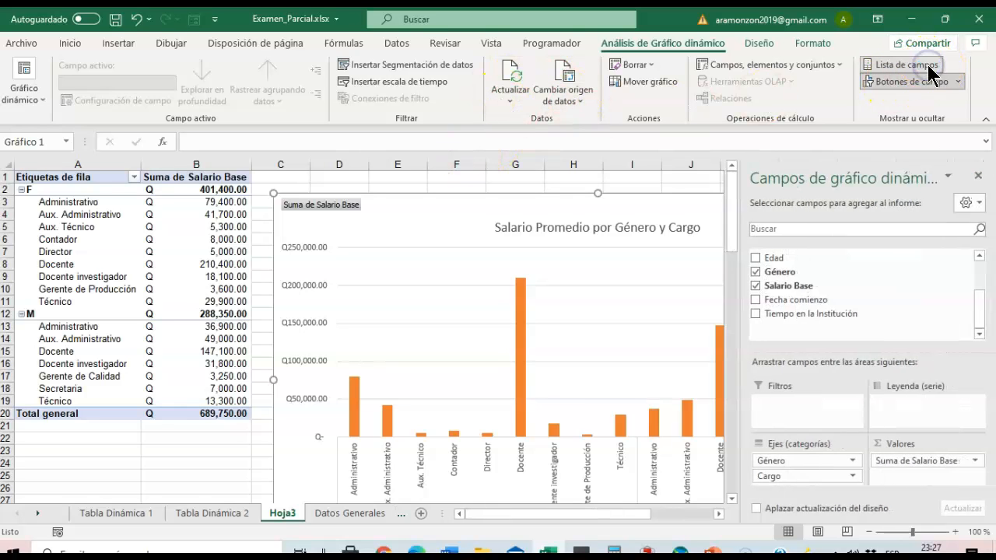
click(977, 175)
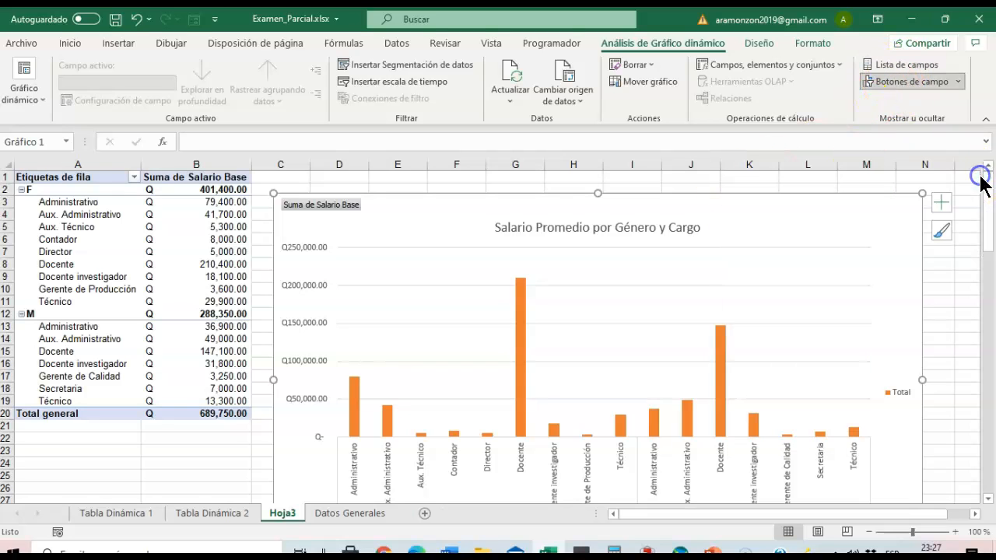
click(934, 65)
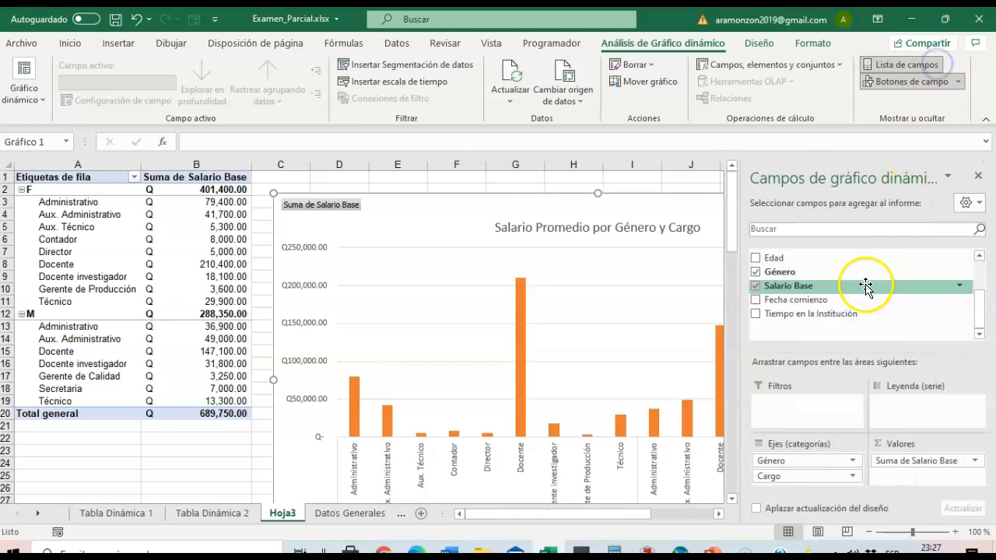
click(764, 44)
click(689, 44)
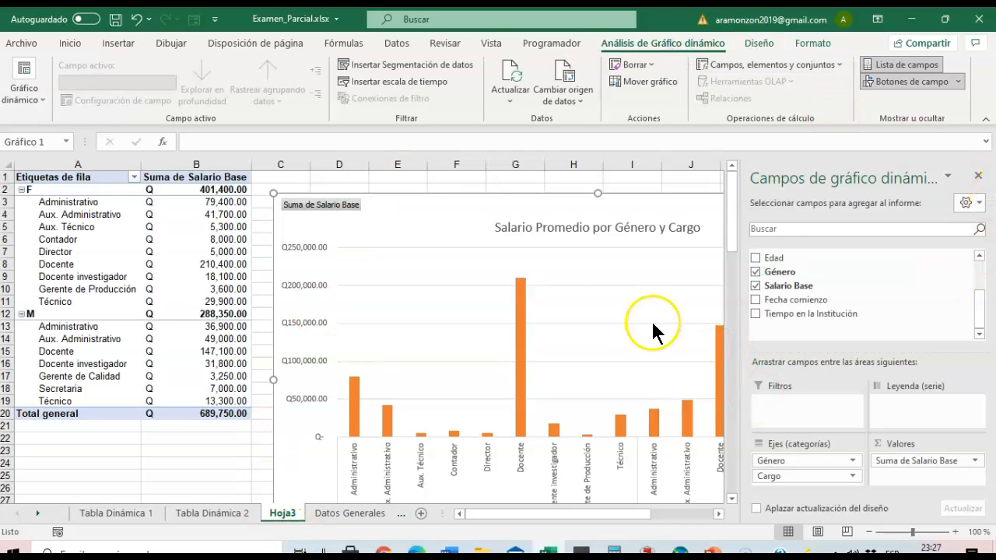
drag(499, 193, 510, 192)
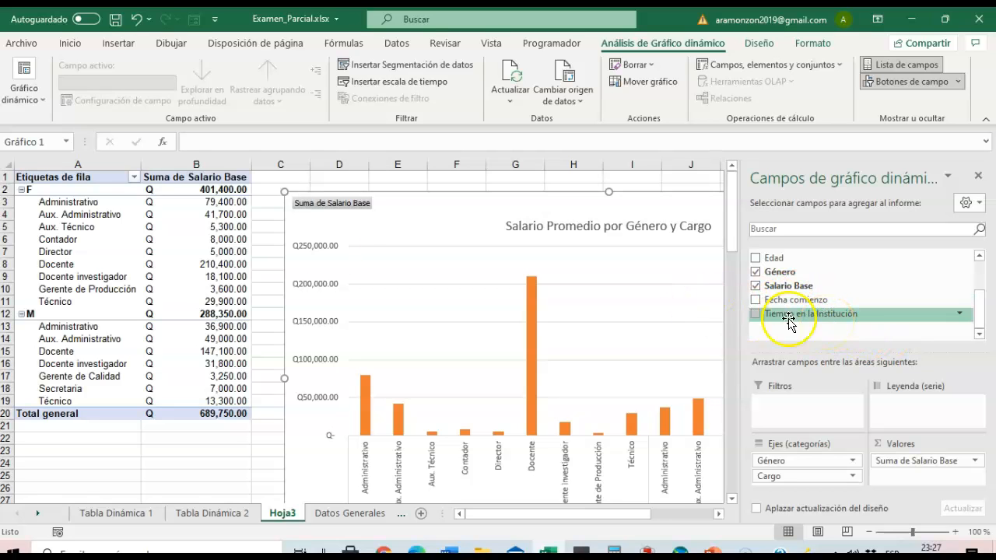
- Rename the sheet Hoja3 as "Gráfico Dinámico" and deselect the chart
right_click(283, 516)
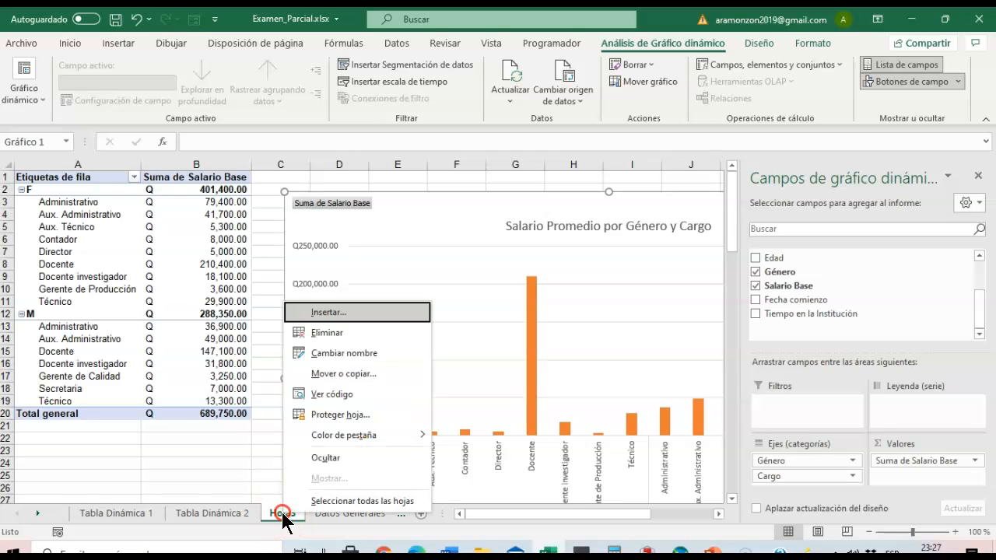
click(351, 349)
text(Gr)
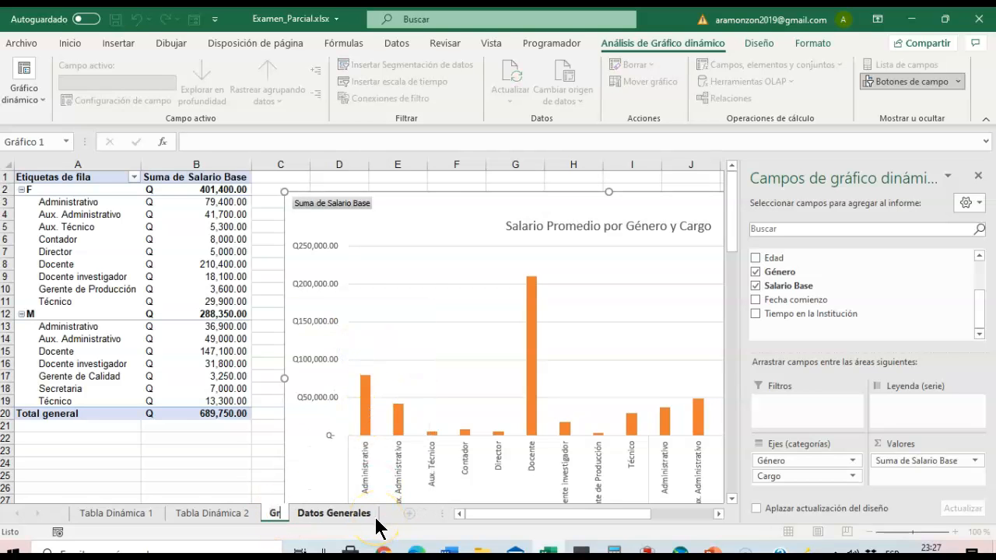
text(áfi)
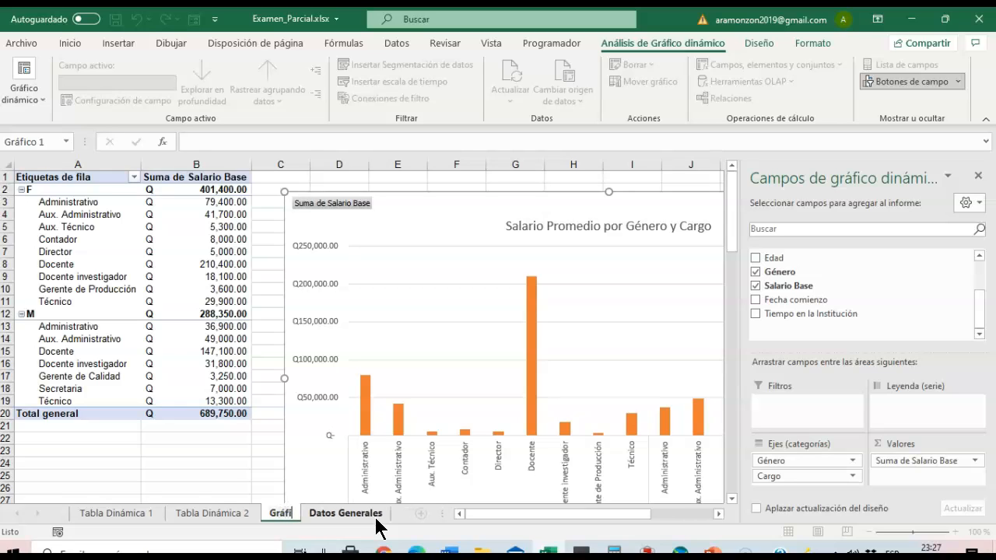
text(co Dinámico)
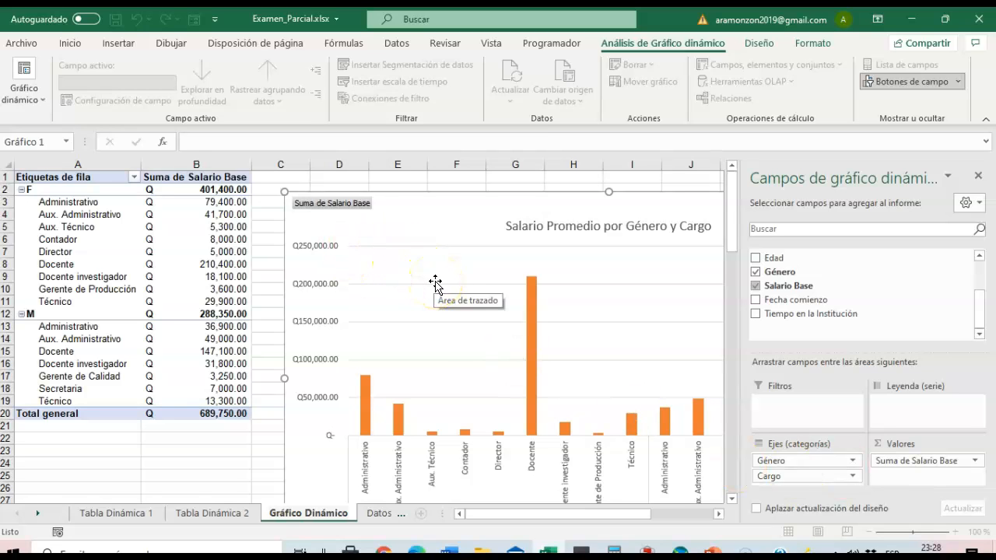
click(266, 200)
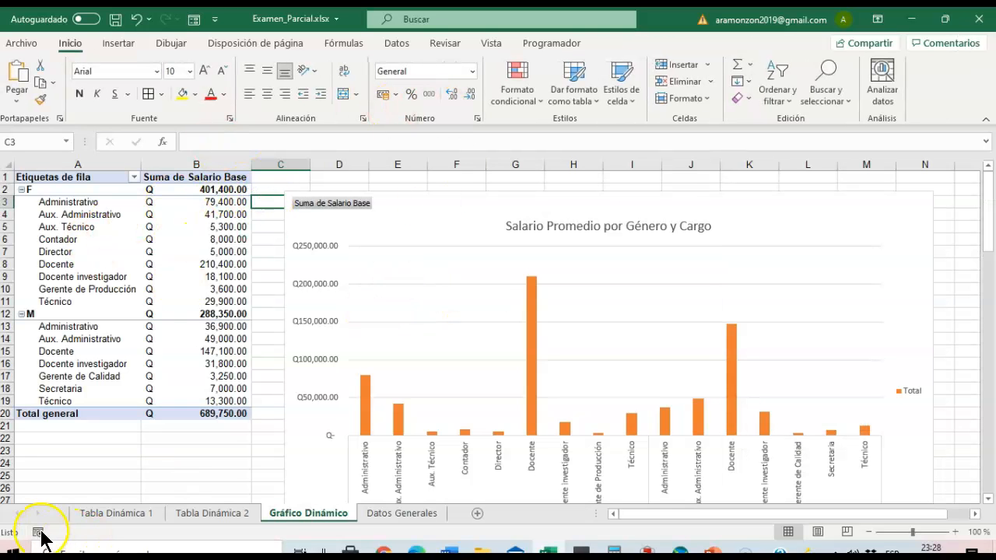